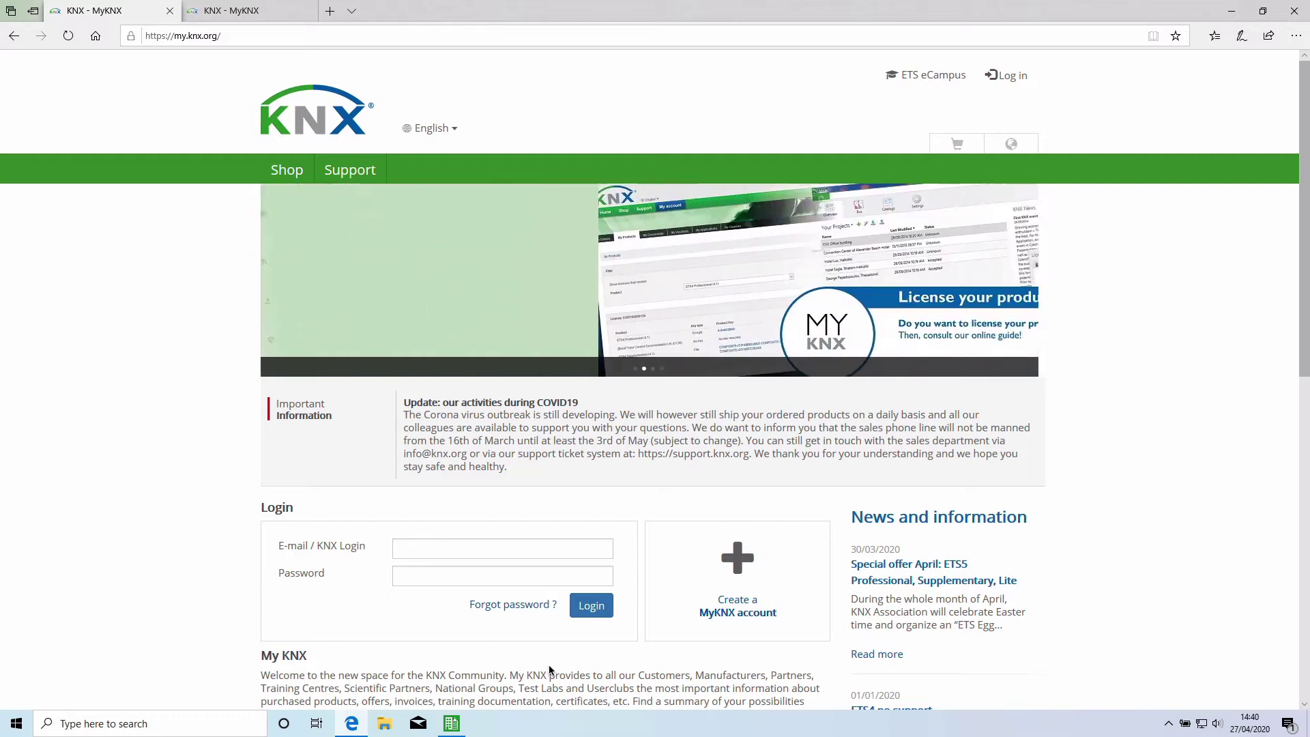
# Step: Review the ETS and KNX software available for download on the logged-in MyKNX page
pyautogui.click(263, 10)
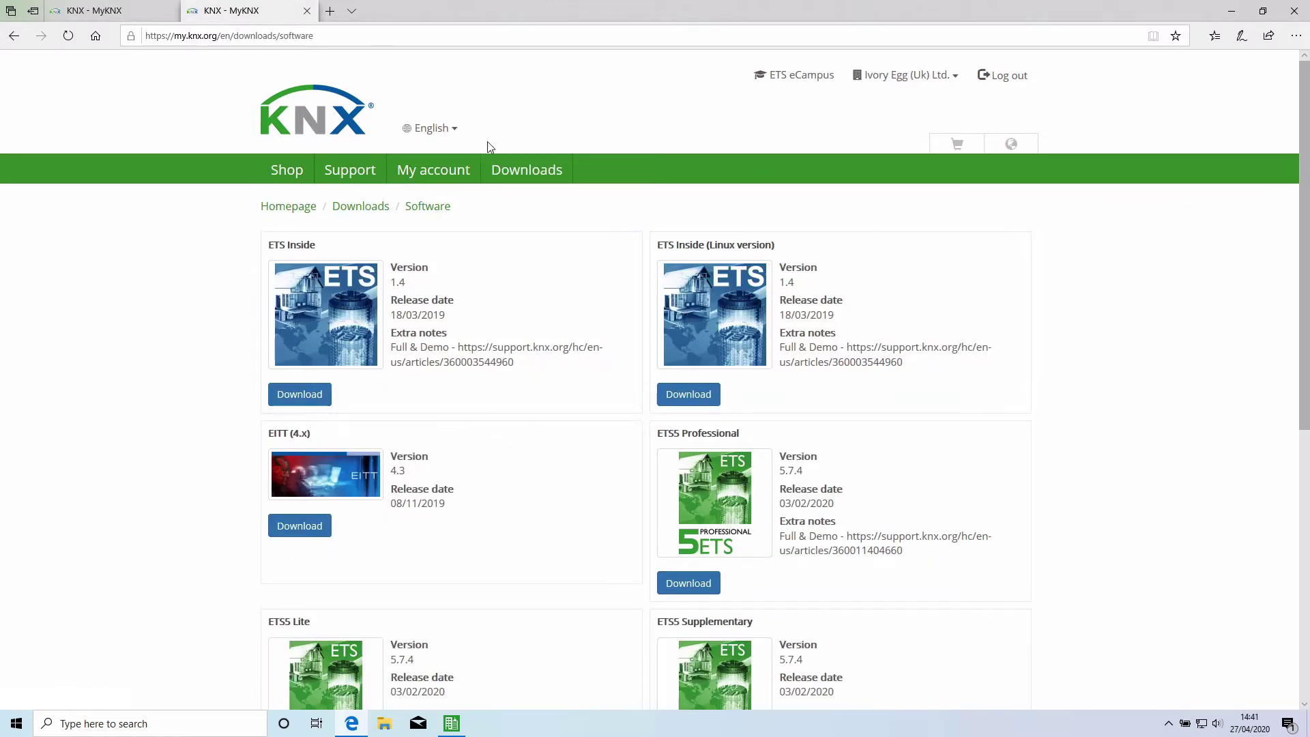
pyautogui.moveTo(518, 170)
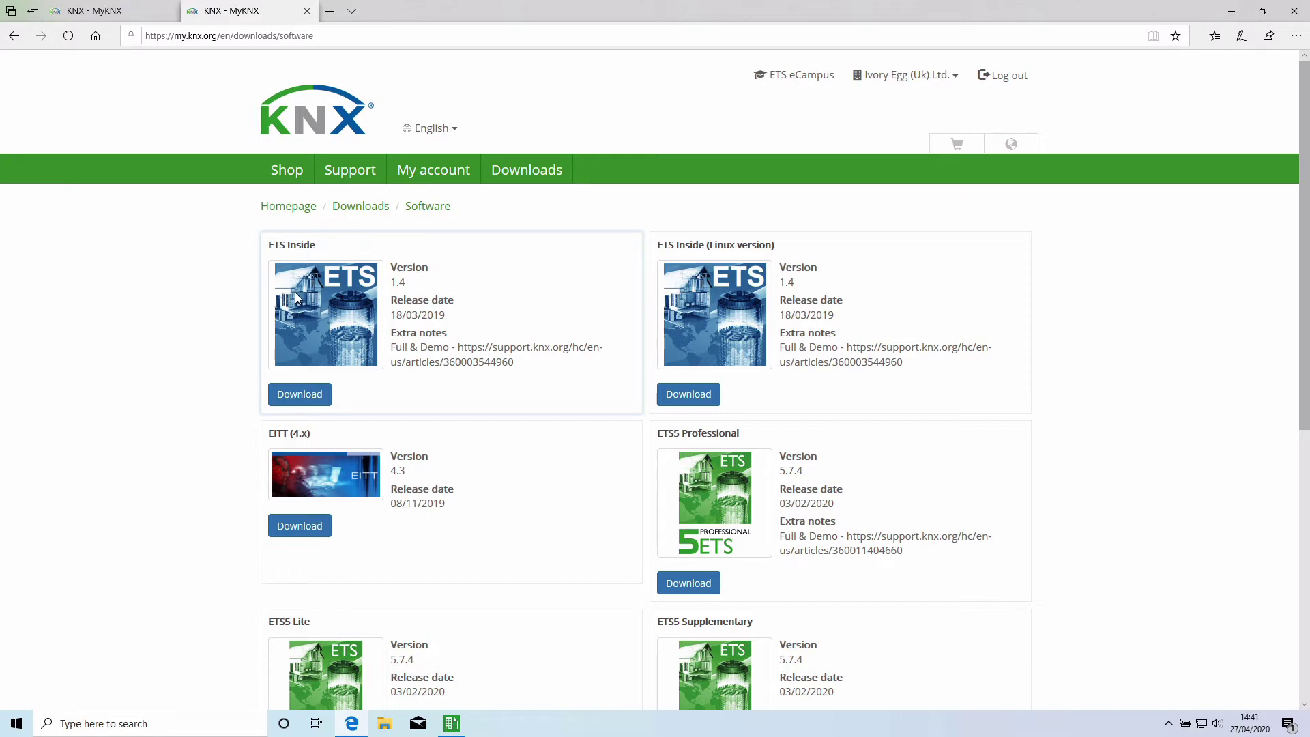
pyautogui.scroll(-3, 468, 453)
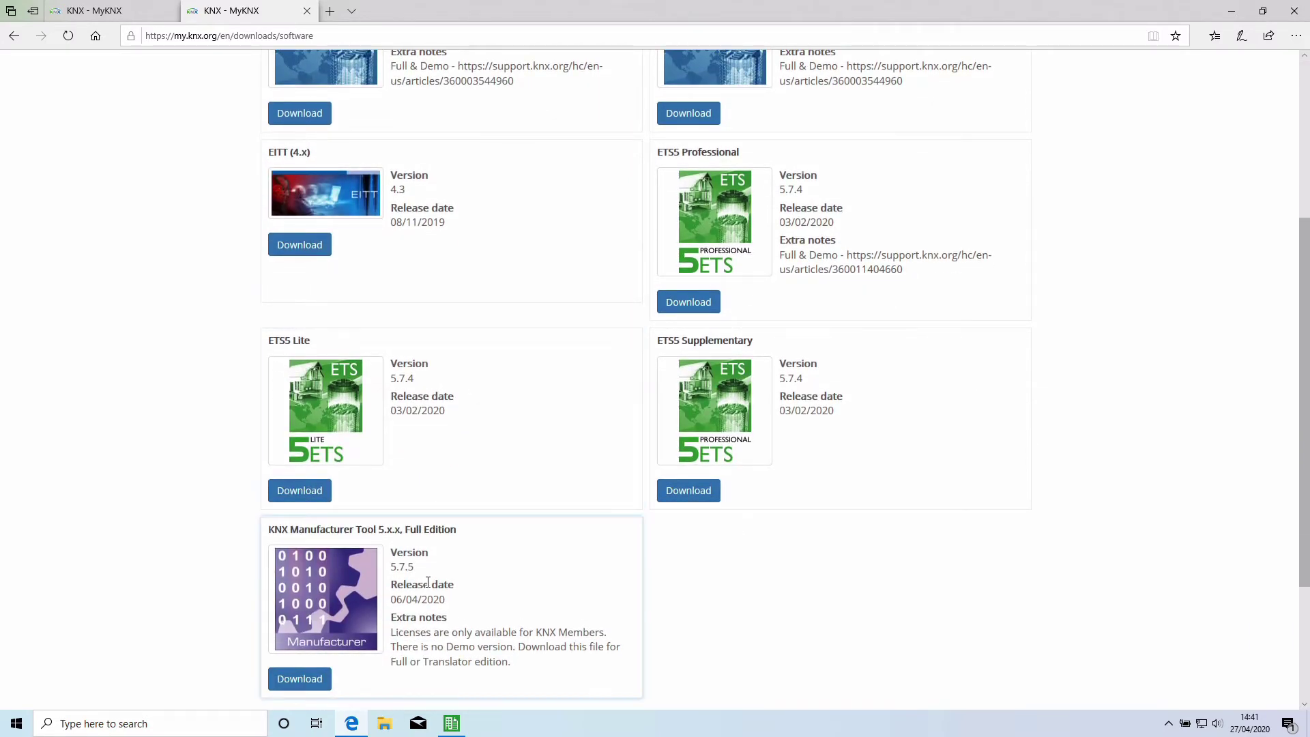
pyautogui.scroll(4, 431, 587)
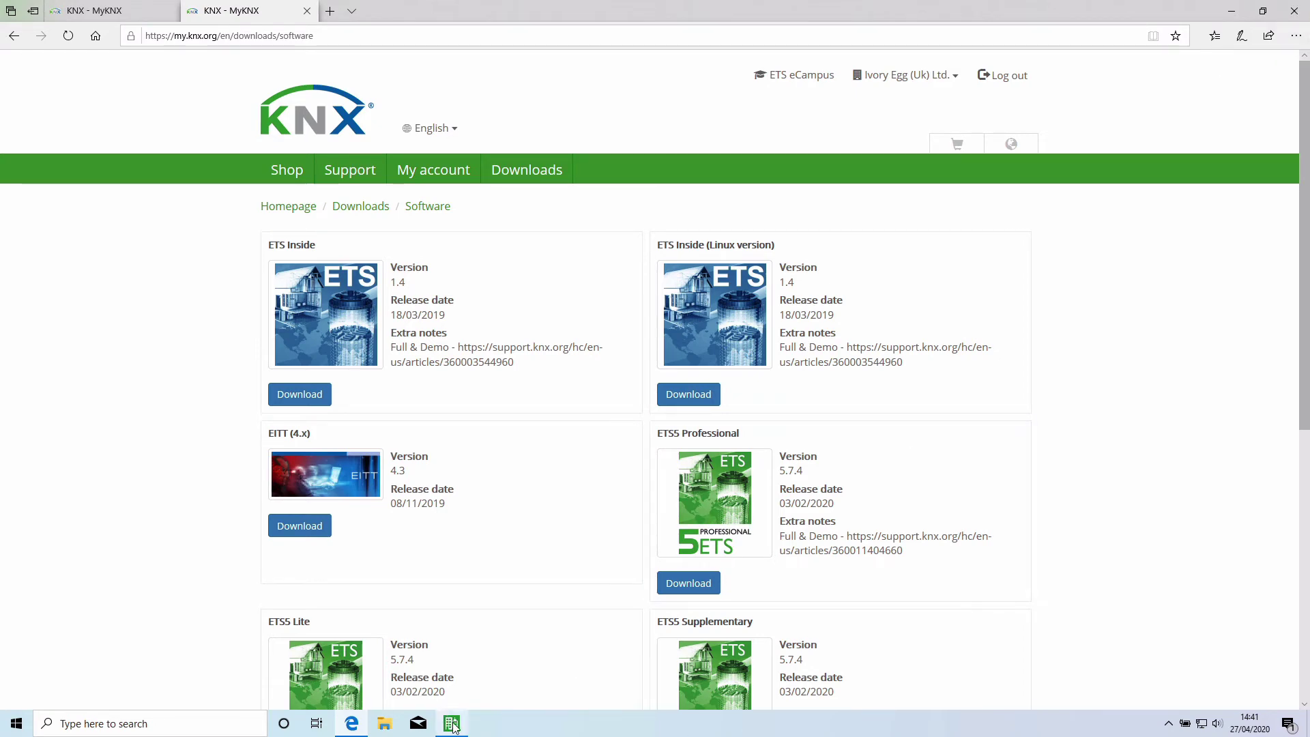
# Step: Switch to ETS5 and browse forward and back through the New KNX Products entries on the overview
pyautogui.moveTo(451, 723)
pyautogui.click(529, 669)
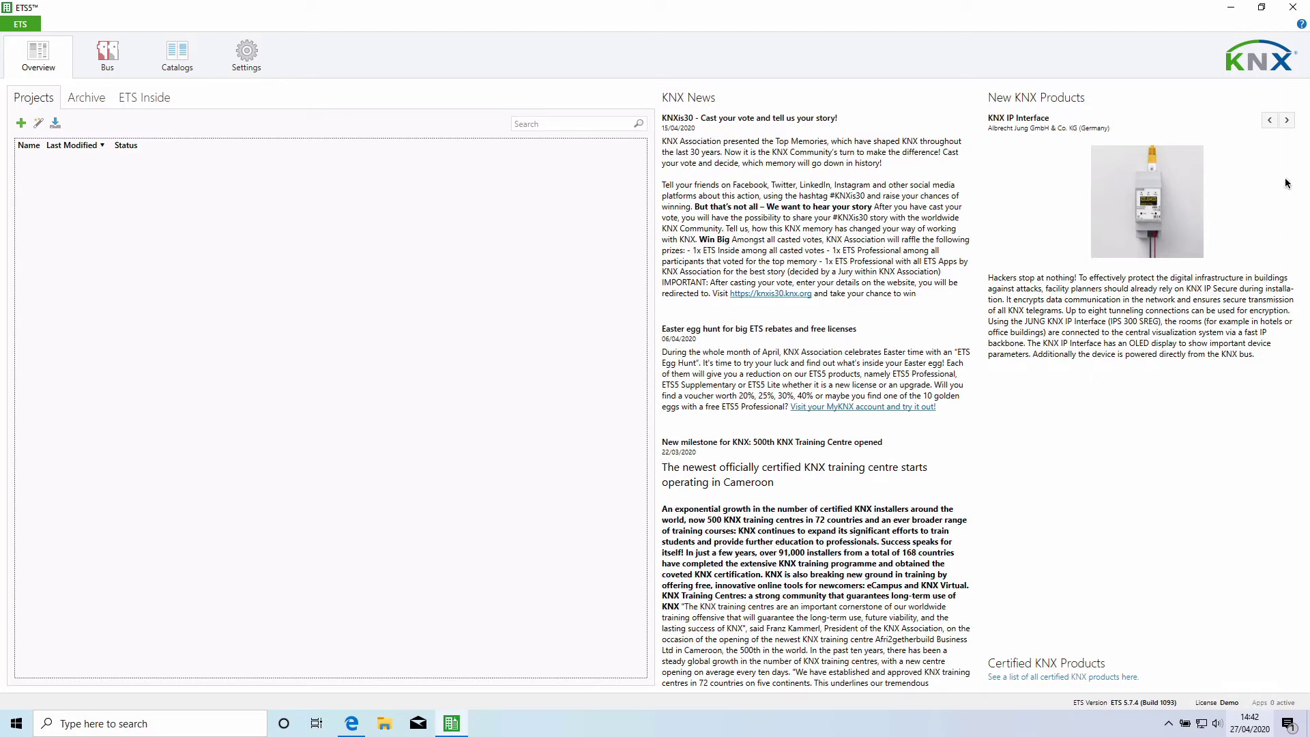
pyautogui.click(1286, 121)
pyautogui.click(1287, 123)
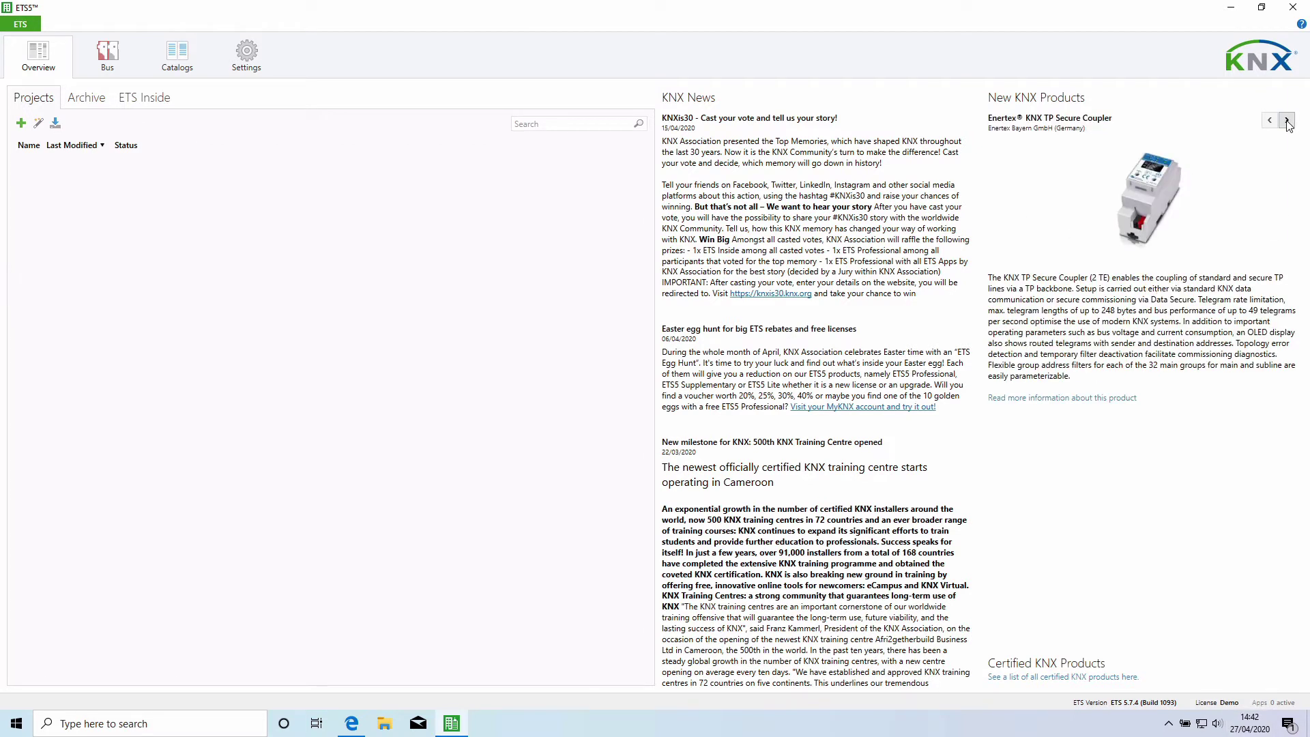
pyautogui.click(1287, 122)
pyautogui.click(1288, 123)
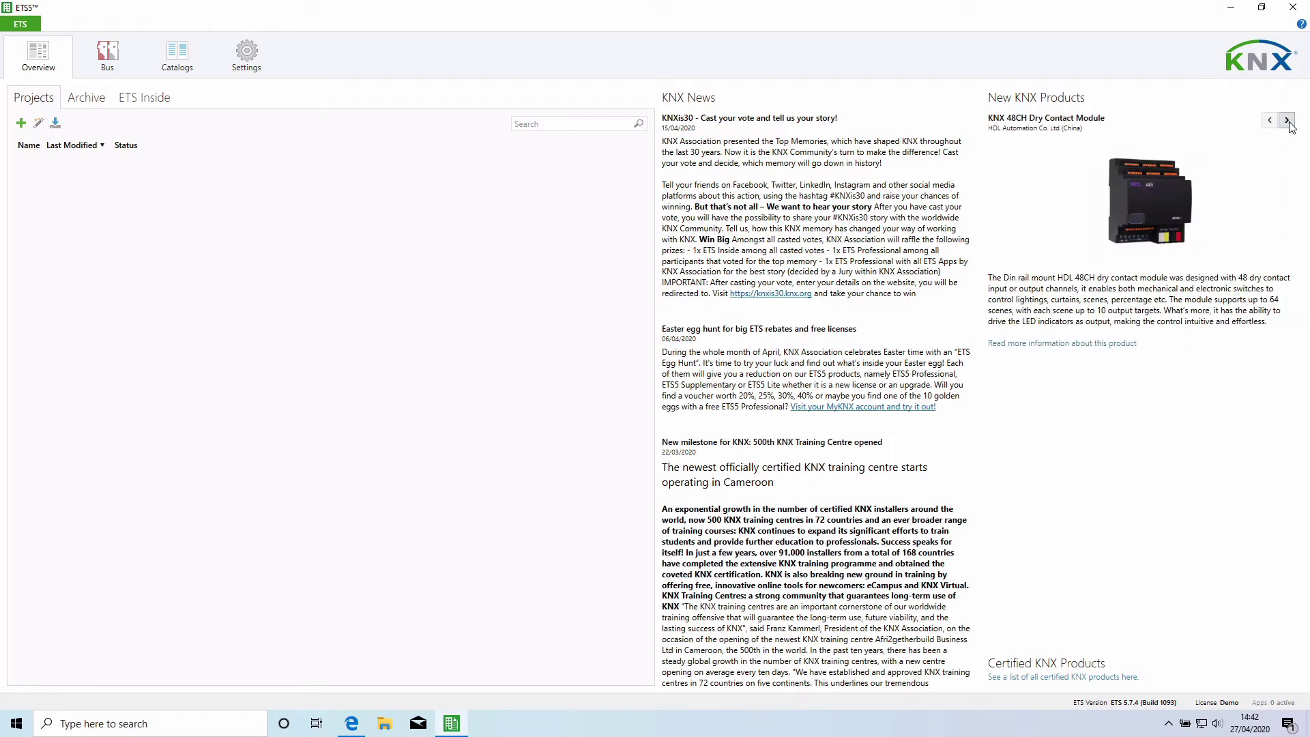
pyautogui.click(1276, 121)
pyautogui.click(1273, 122)
pyautogui.click(1270, 123)
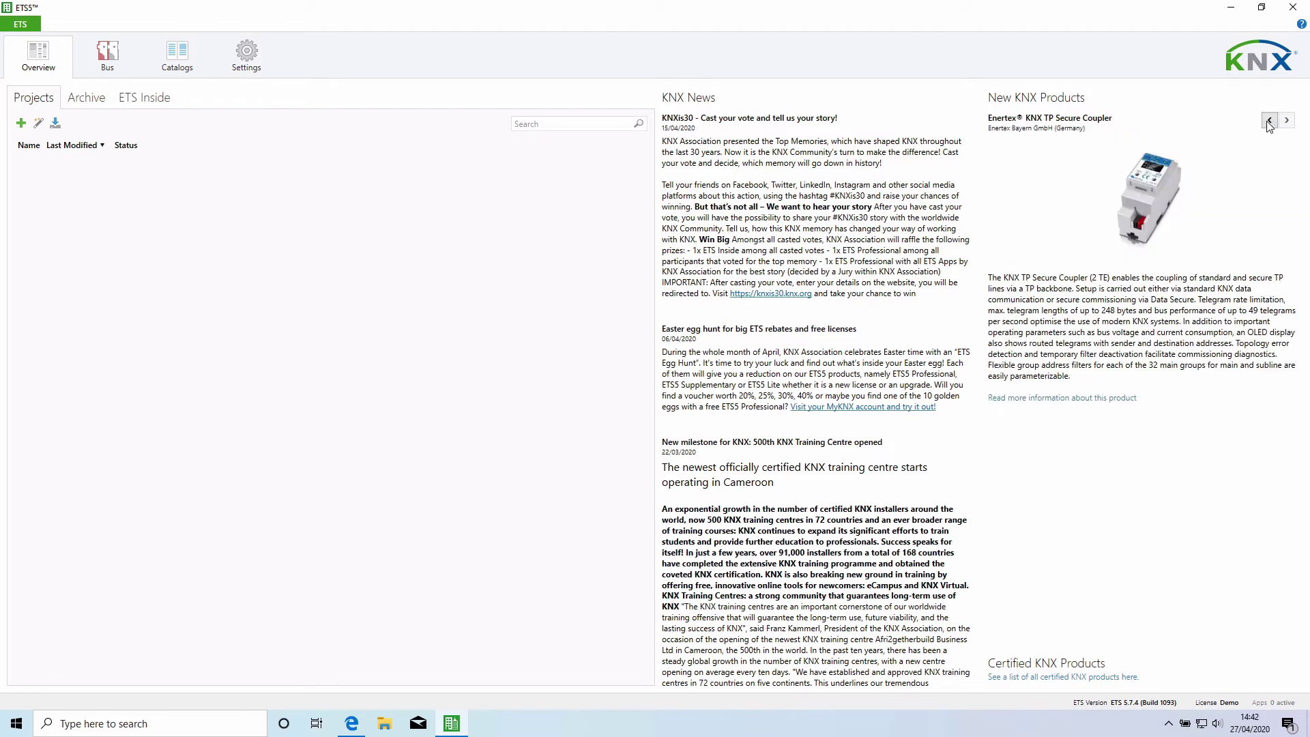
pyautogui.click(1268, 125)
pyautogui.click(1269, 125)
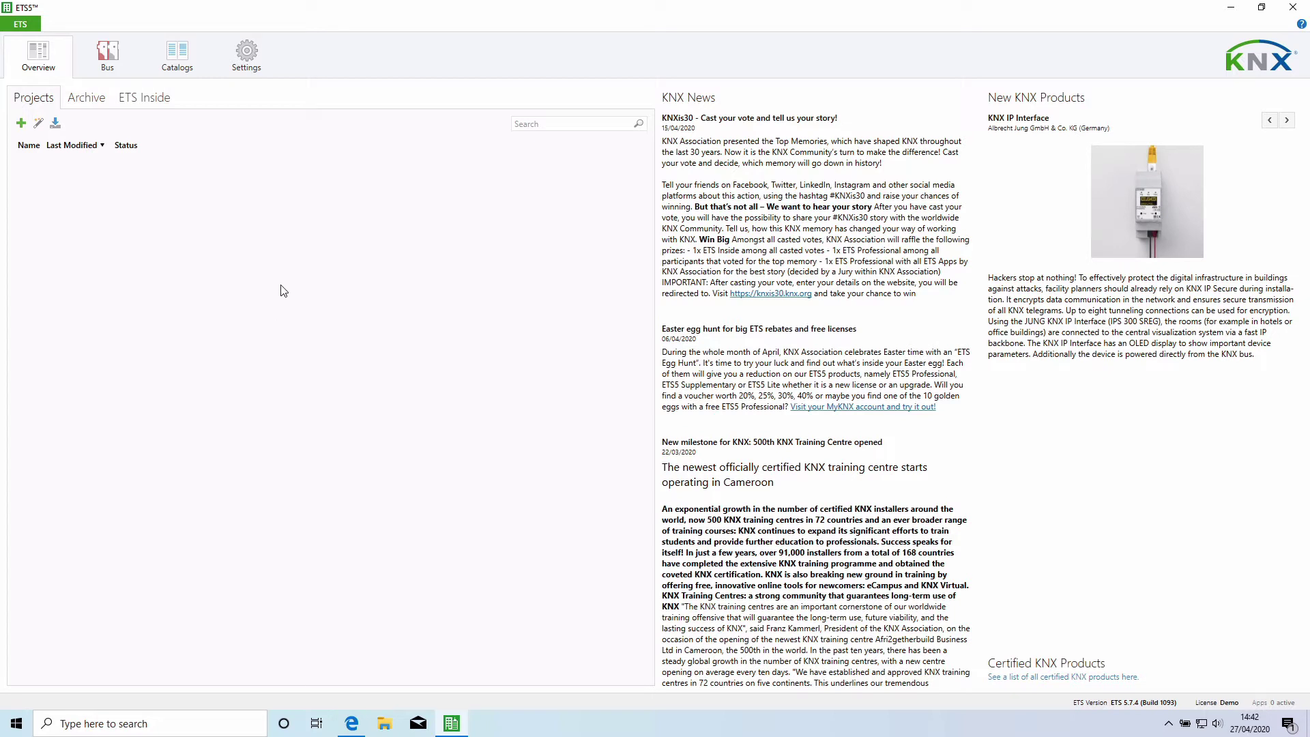
# Step: View the project archive and the ETS Inside project list in the overview
pyautogui.click(93, 101)
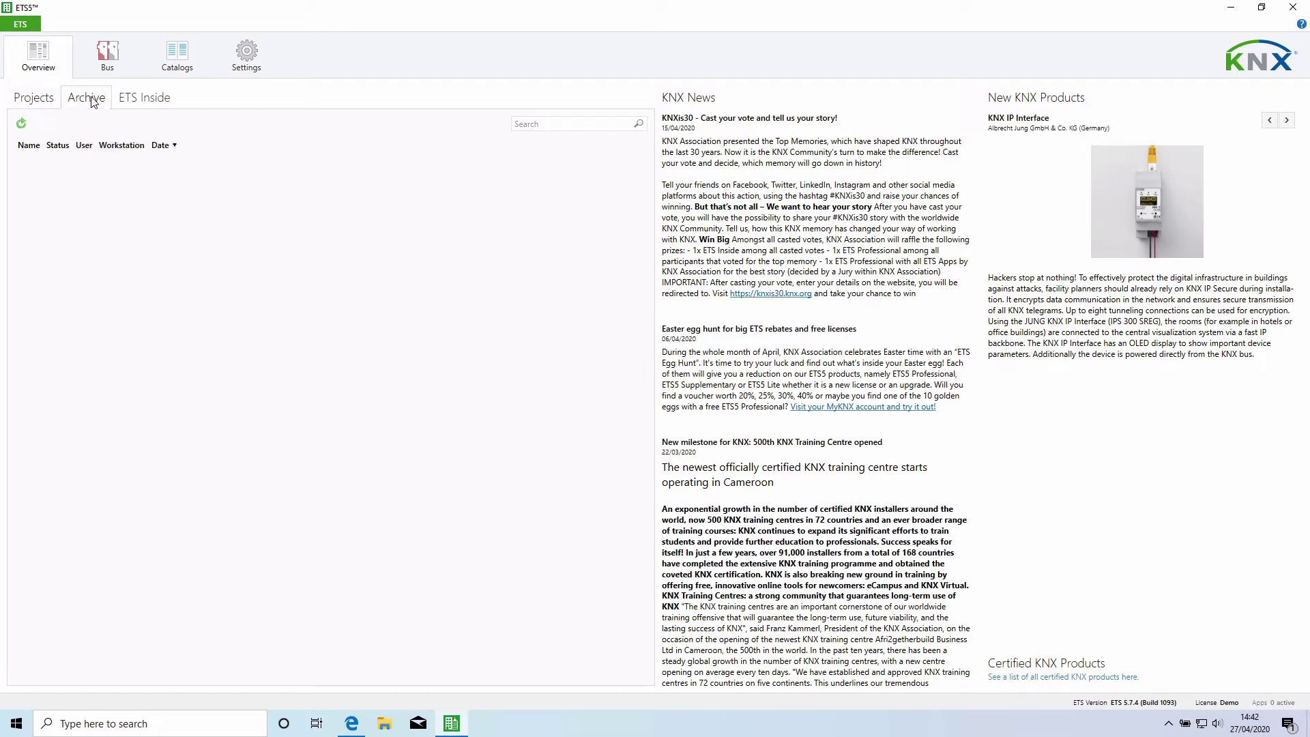
pyautogui.click(164, 104)
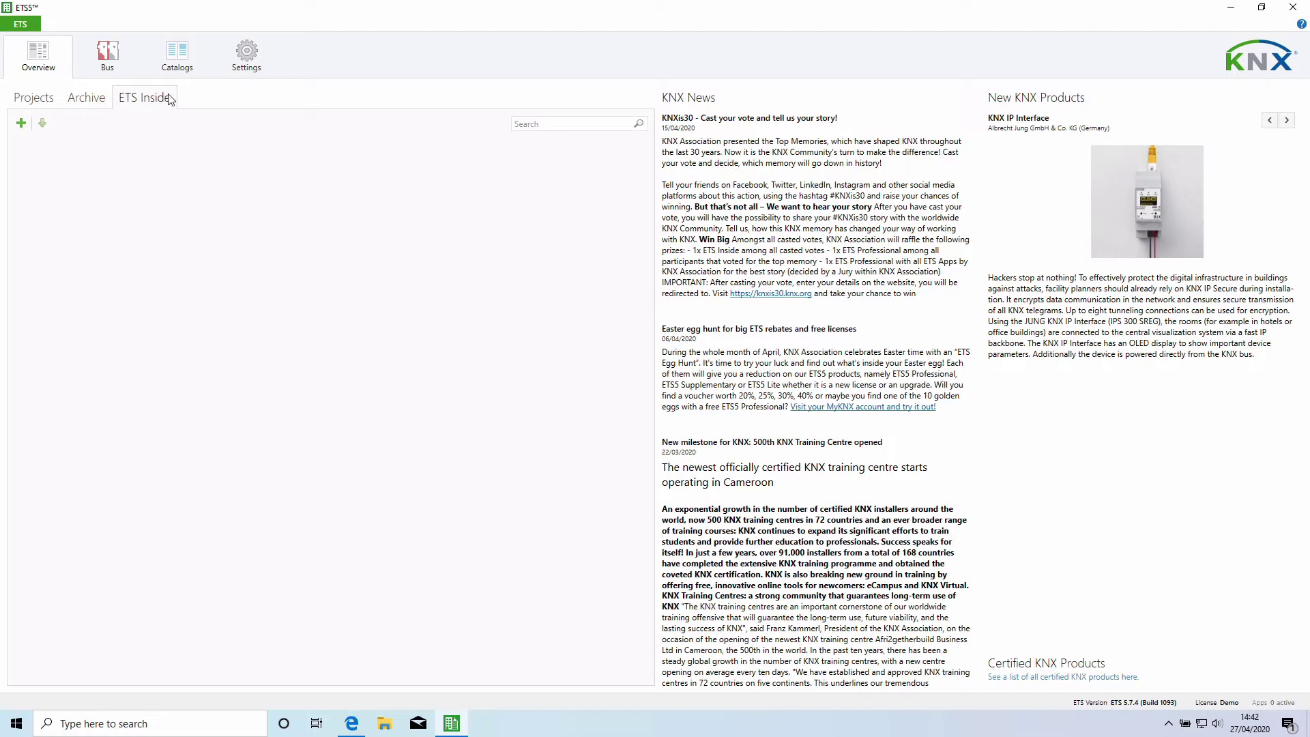
# Step: Check the ETS version and the license details, dismissing the removable-drive notification for KNX (F:)
pyautogui.click(1129, 703)
pyautogui.click(1205, 708)
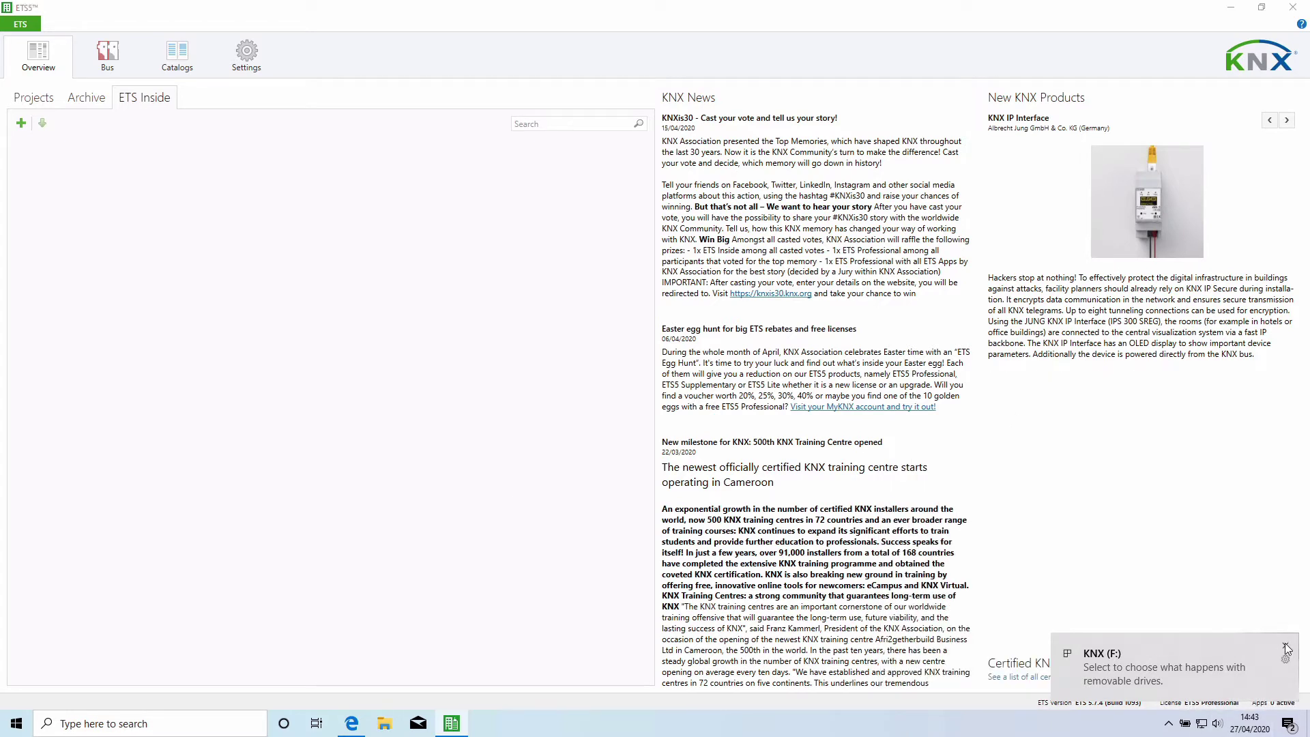
pyautogui.click(1285, 646)
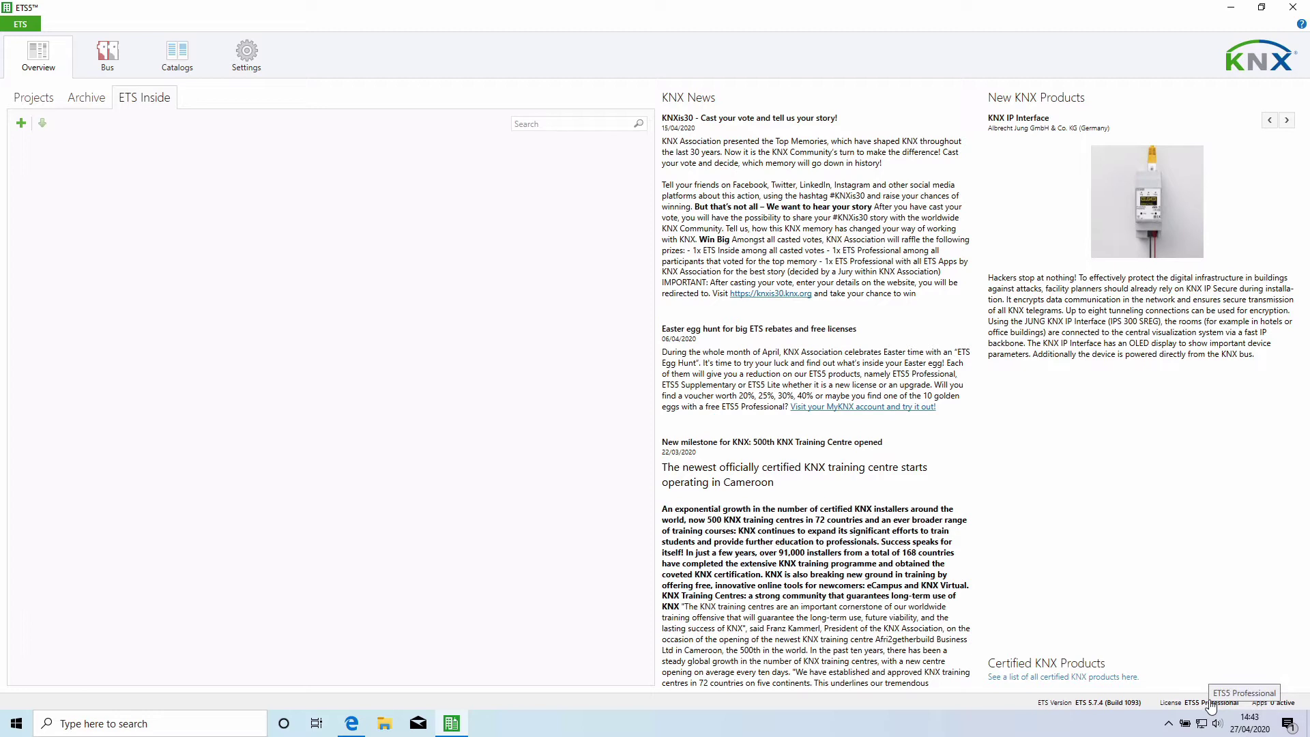
pyautogui.click(1211, 705)
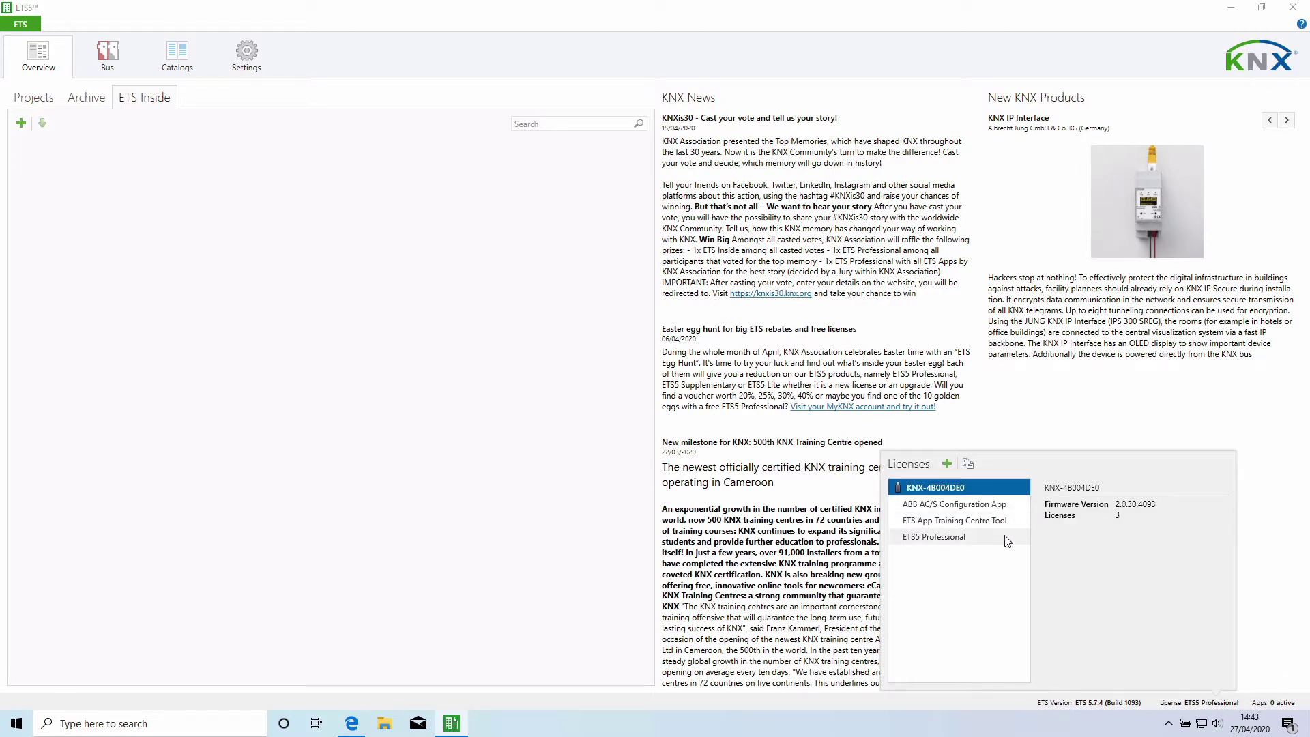
# Step: Examine the list of installed ETS apps with their license status, and bring the license overview back up
pyautogui.click(1285, 705)
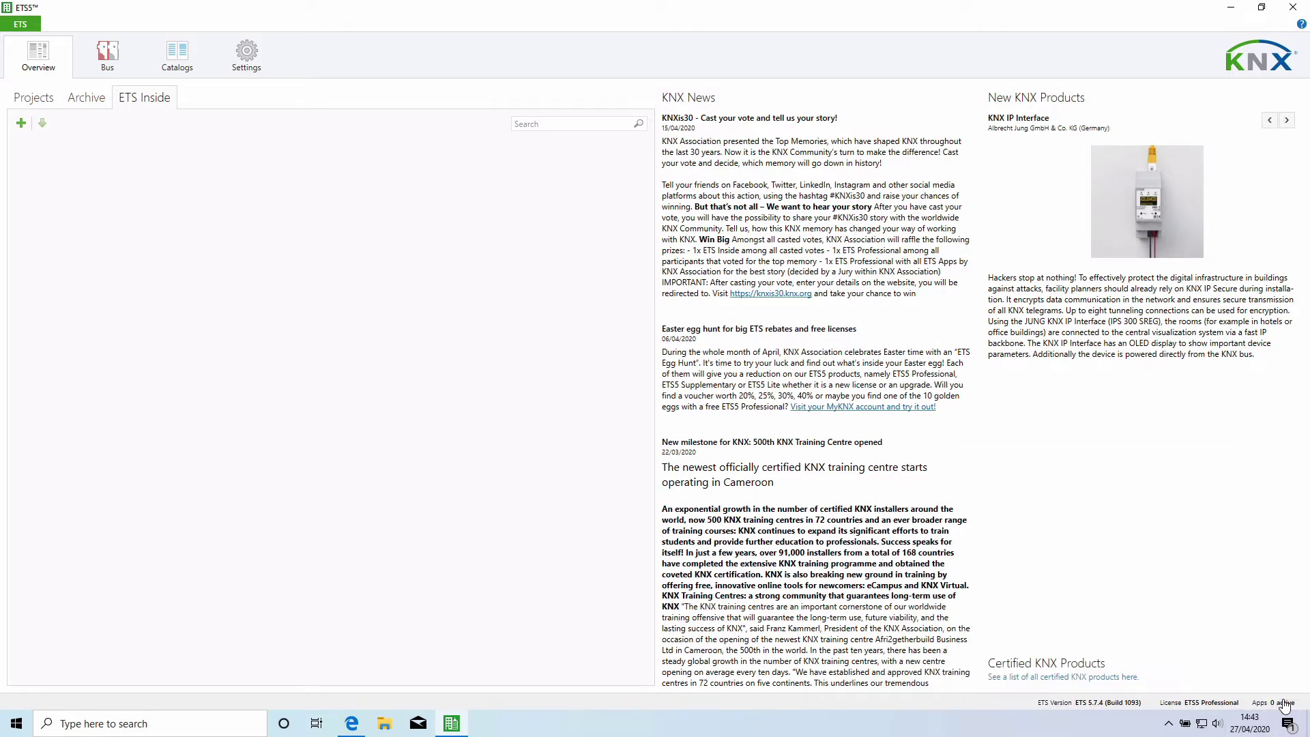
pyautogui.doubleClick(1285, 704)
pyautogui.click(1285, 705)
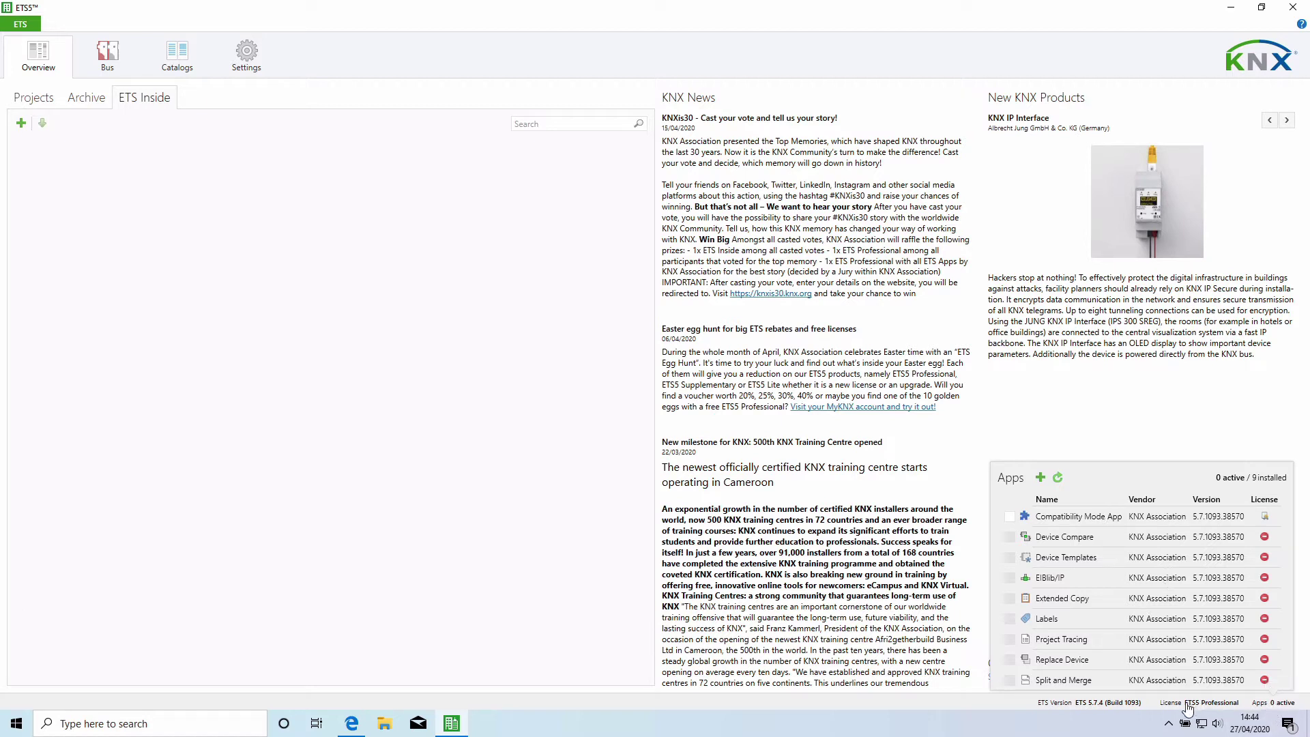
pyautogui.moveTo(1195, 703)
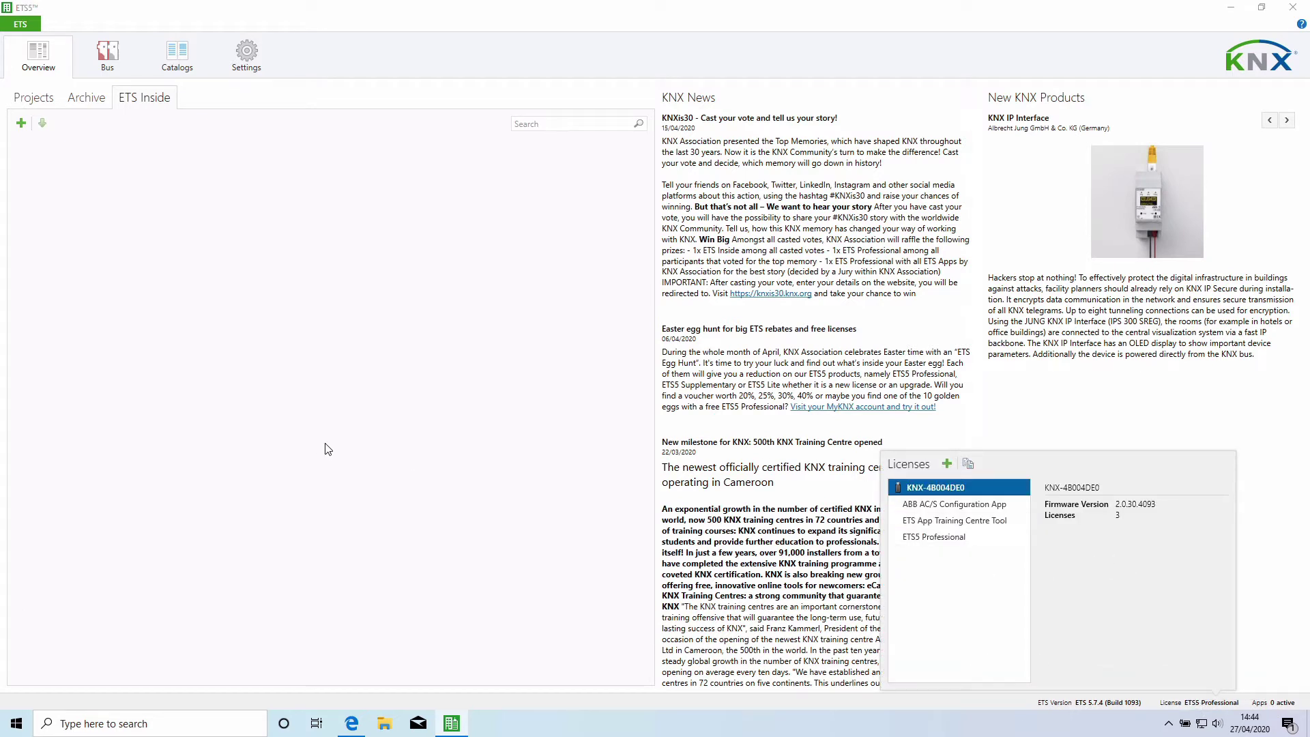
# Step: Look through the bus interfaces, the connection options, and the group and bus monitors
pyautogui.click(107, 55)
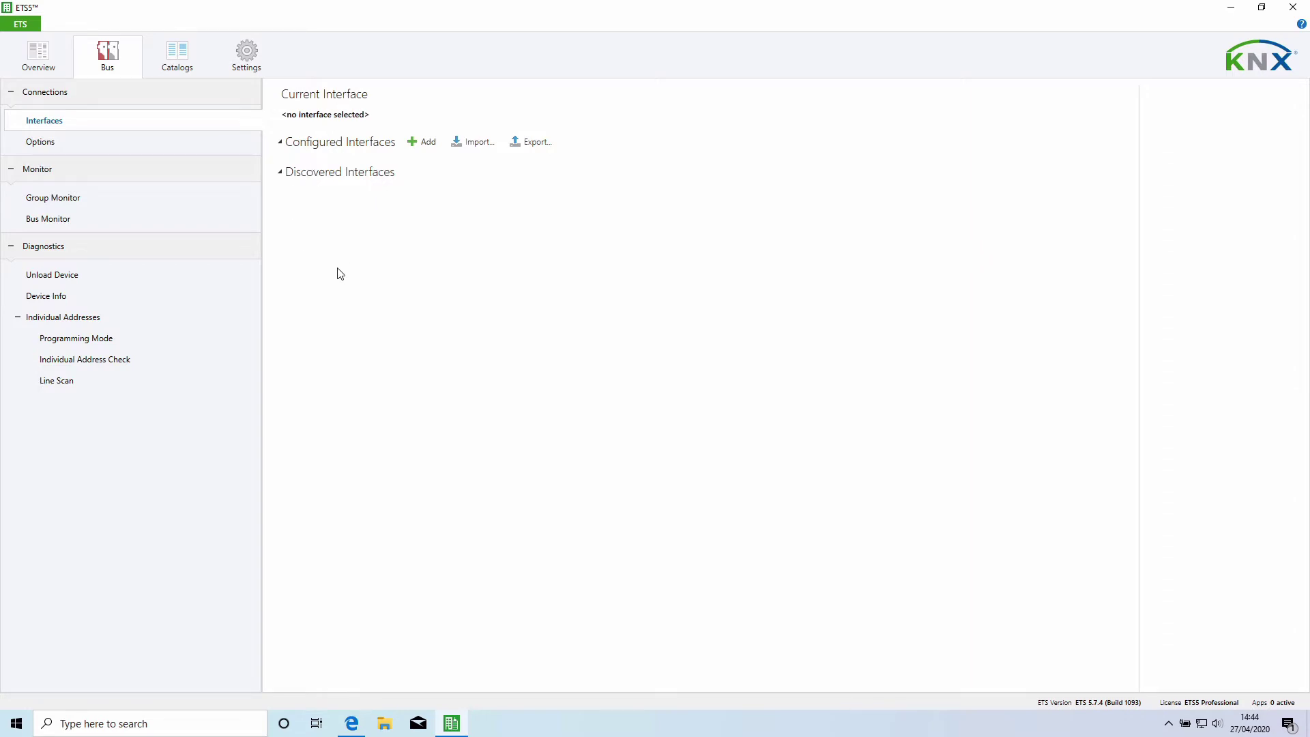
pyautogui.click(68, 141)
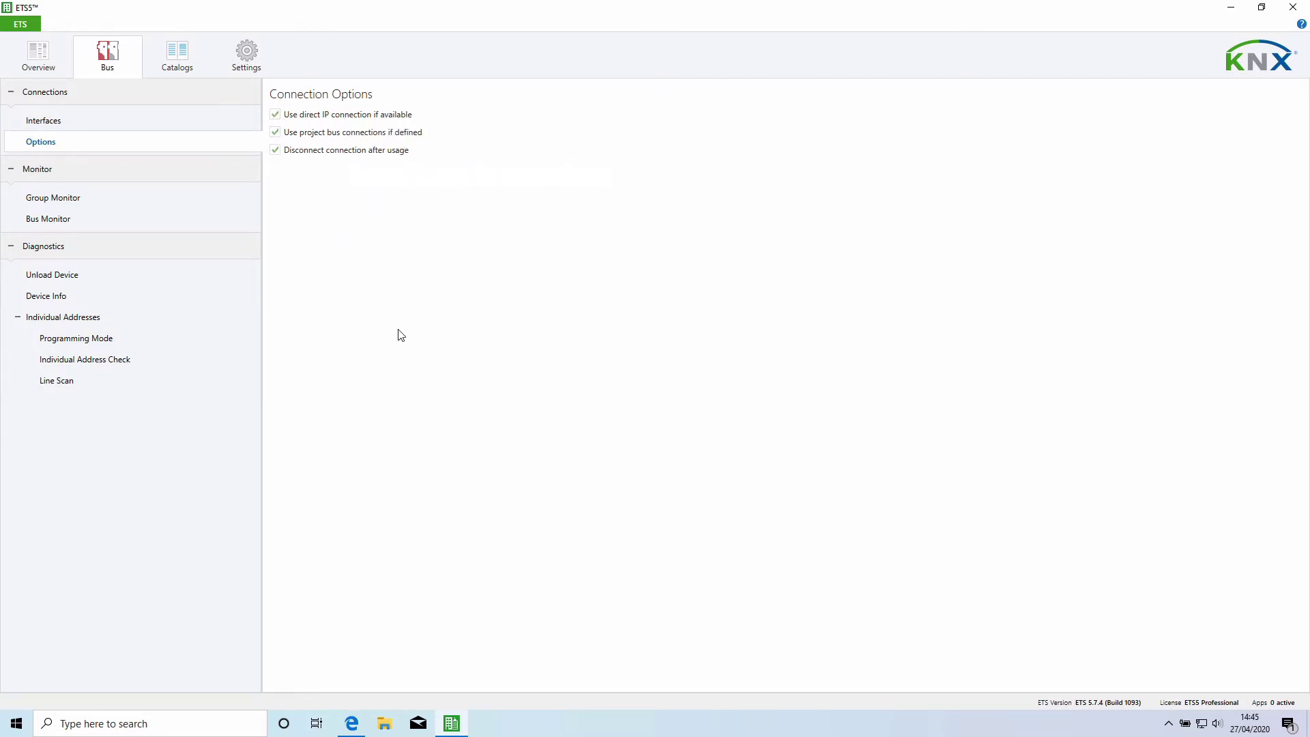
pyautogui.click(69, 203)
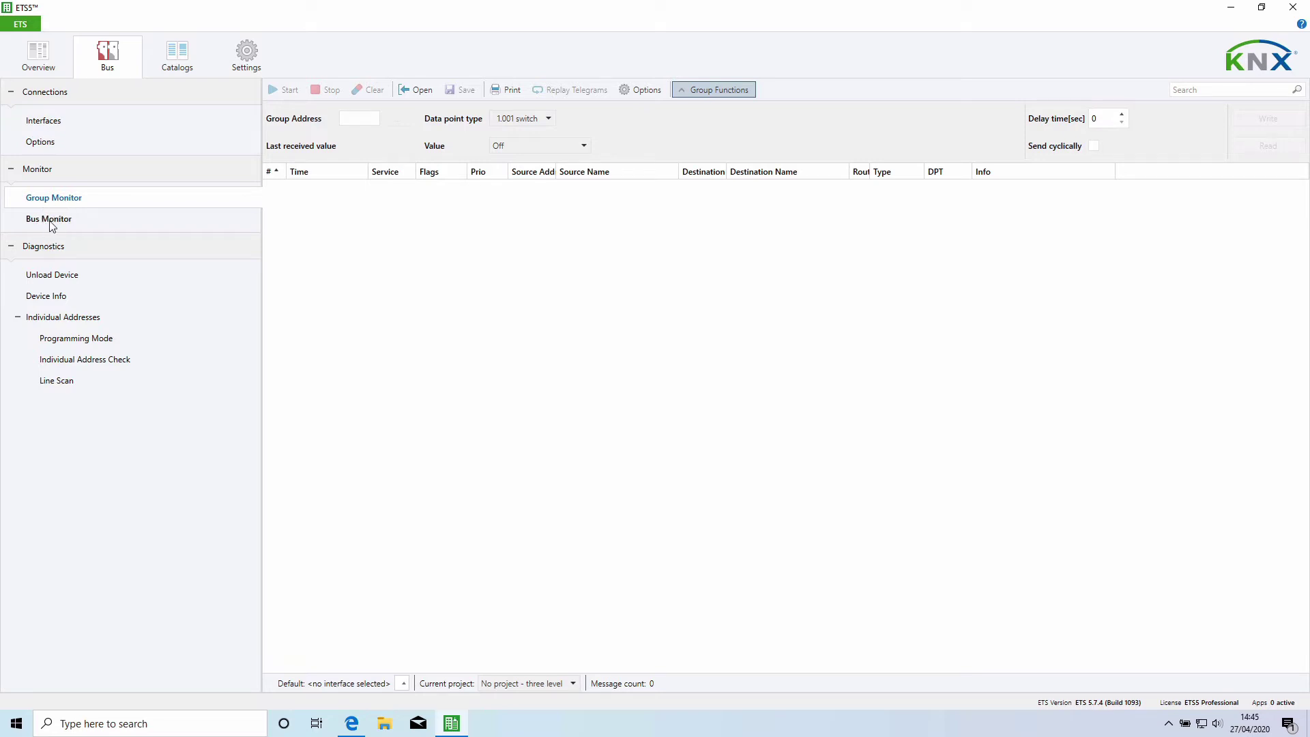
pyautogui.click(51, 221)
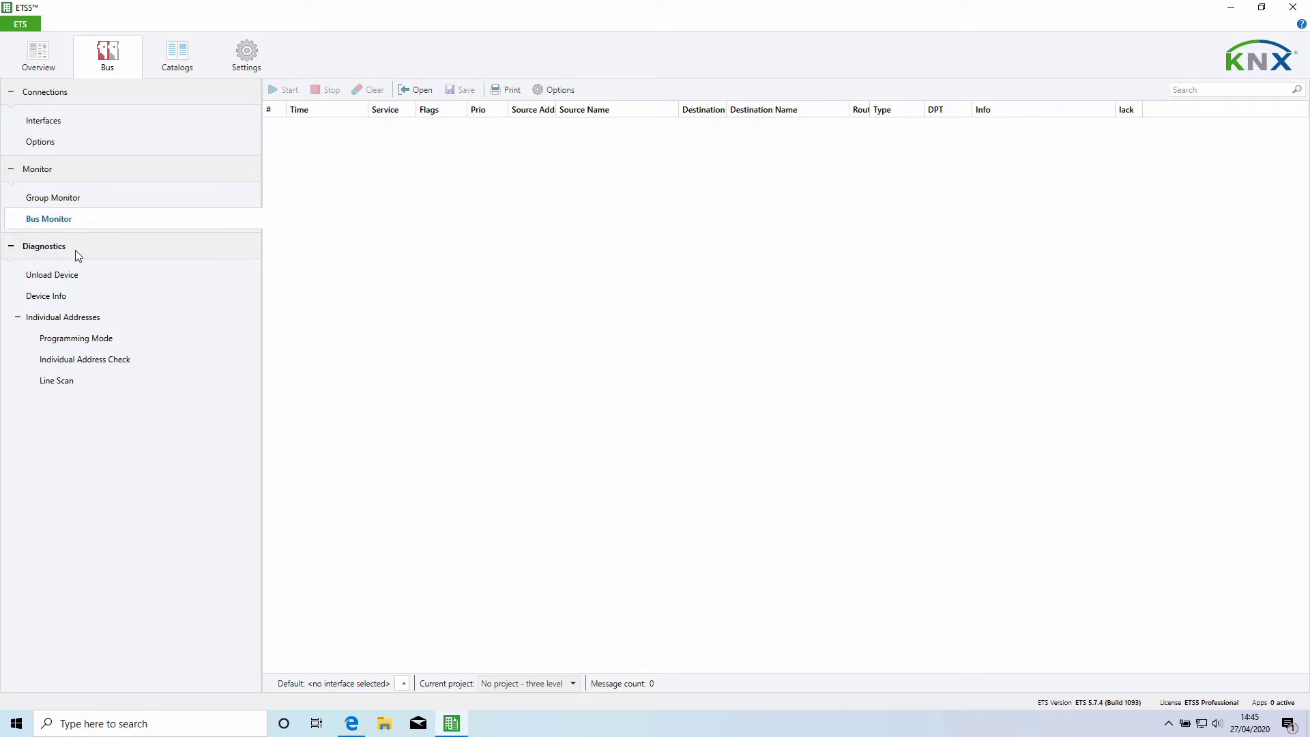
# Step: Look through the bus diagnostics functions from Unload Device and Device Info to Programming Mode, Individual Address Check and Line Scan
pyautogui.click(74, 273)
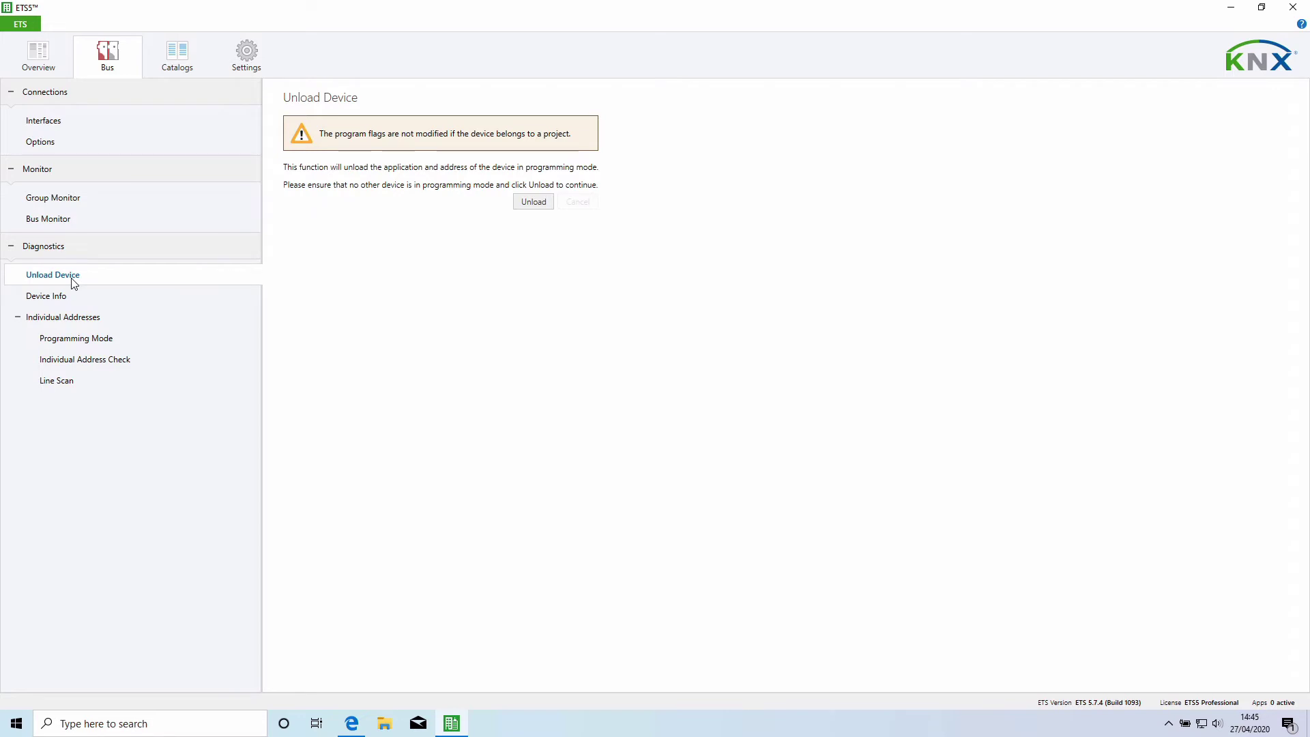
pyautogui.click(106, 295)
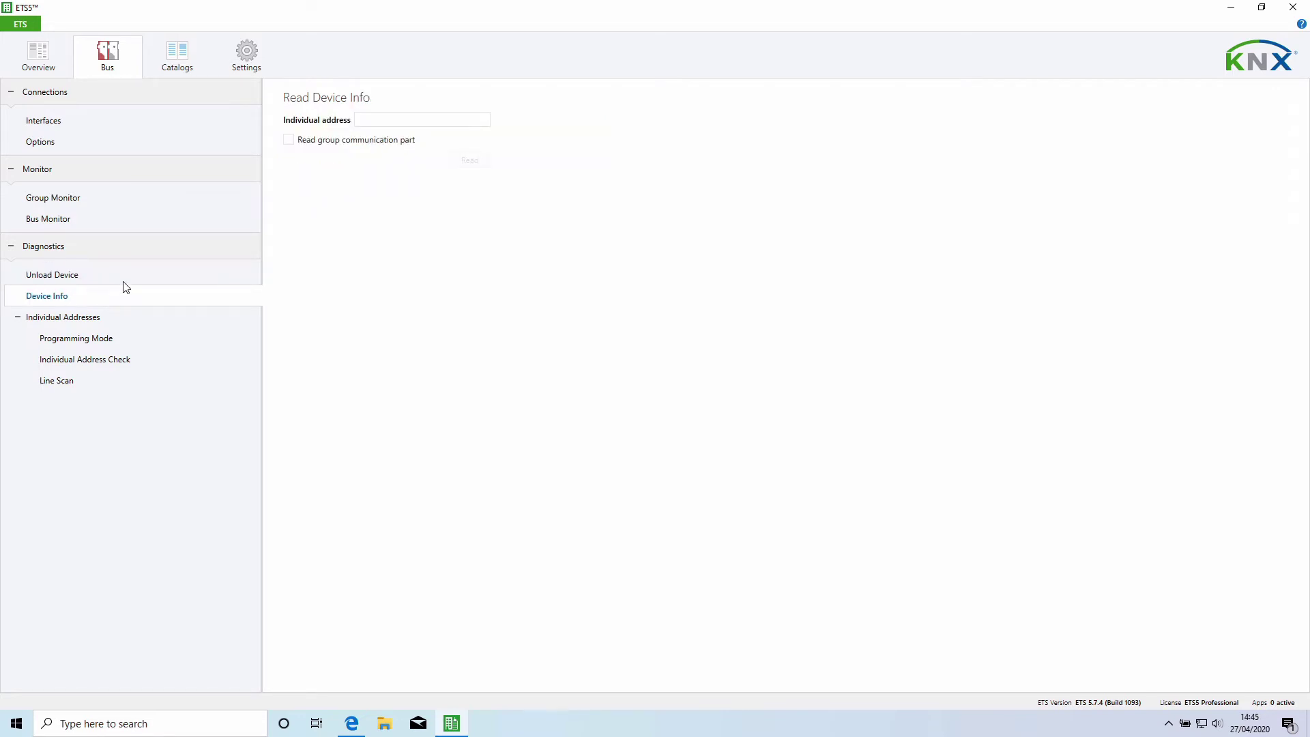
pyautogui.click(52, 318)
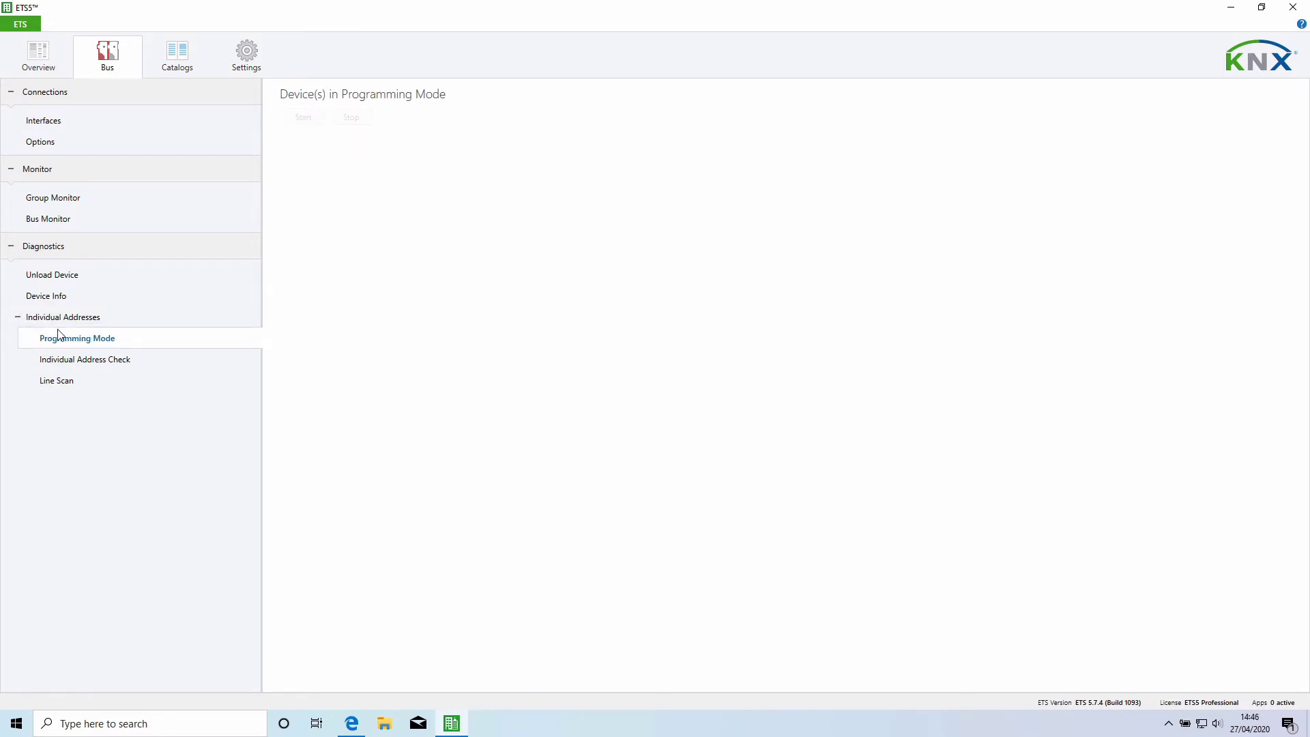
pyautogui.click(108, 361)
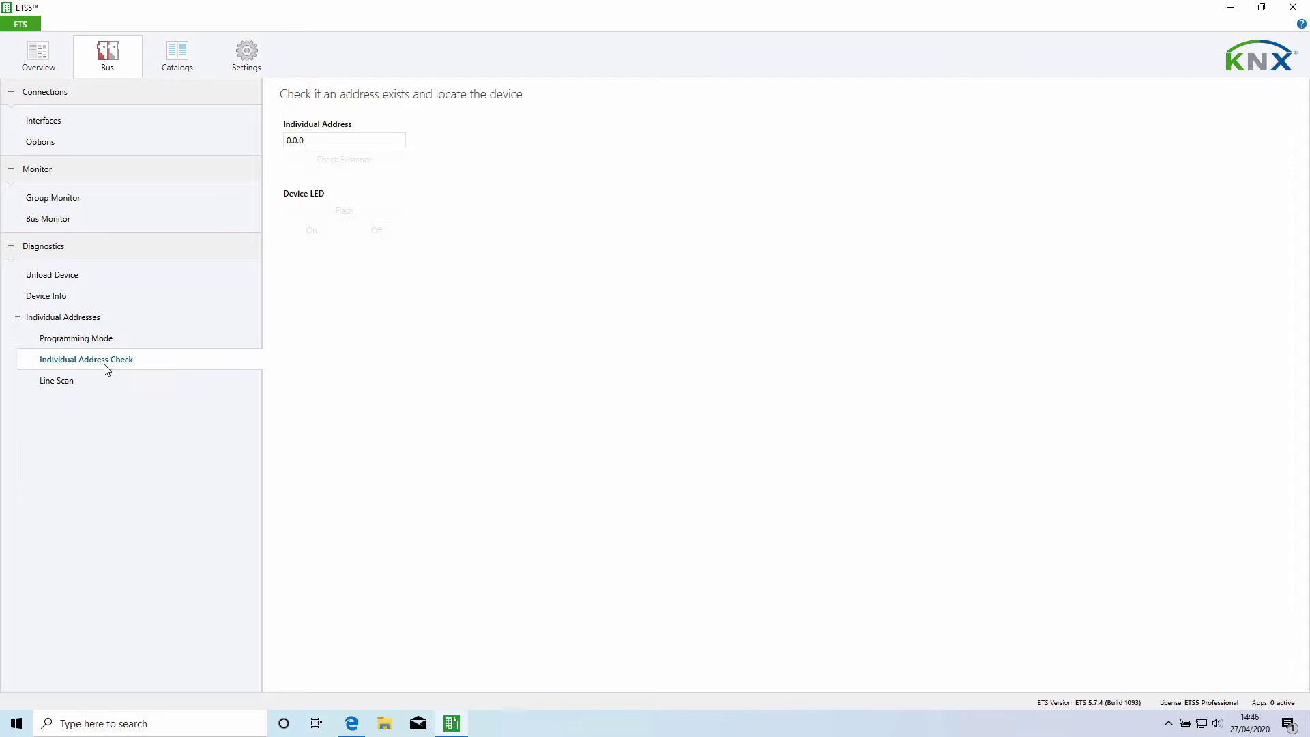
pyautogui.click(66, 386)
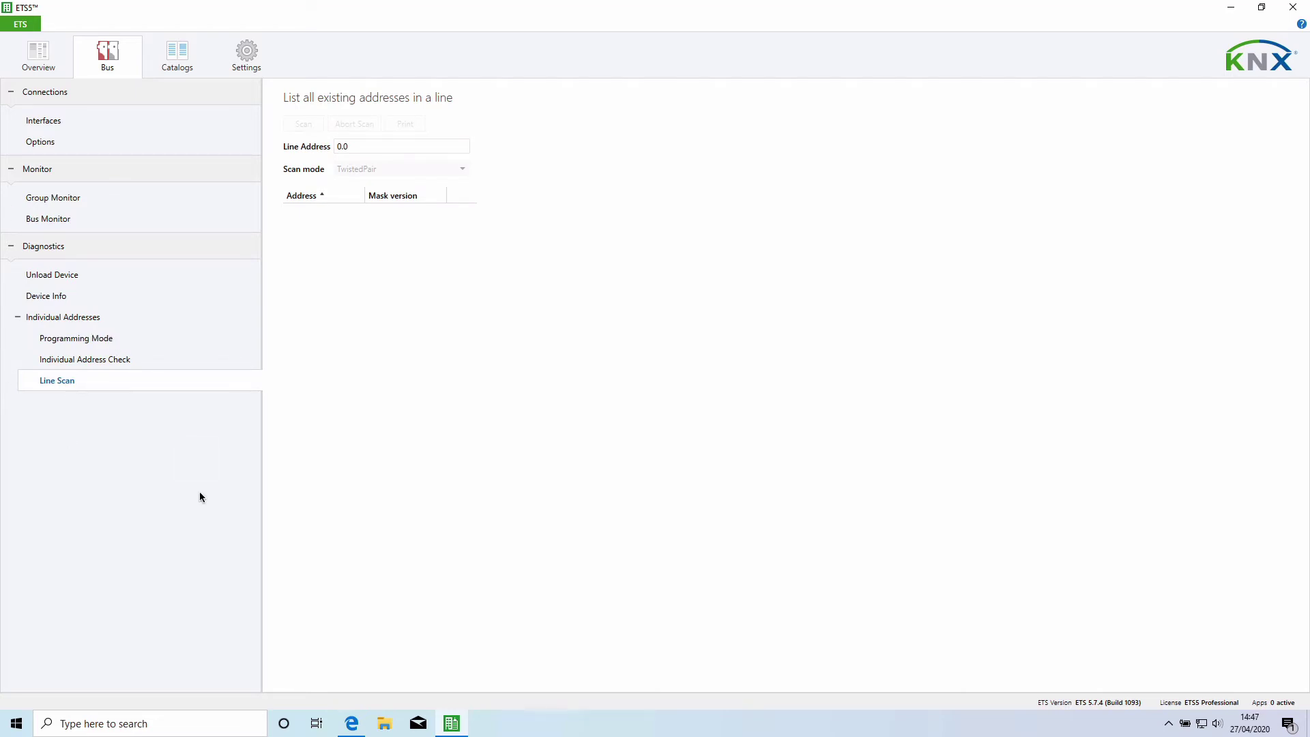
# Step: Set the online product catalog's market to United Kingdom
pyautogui.click(182, 57)
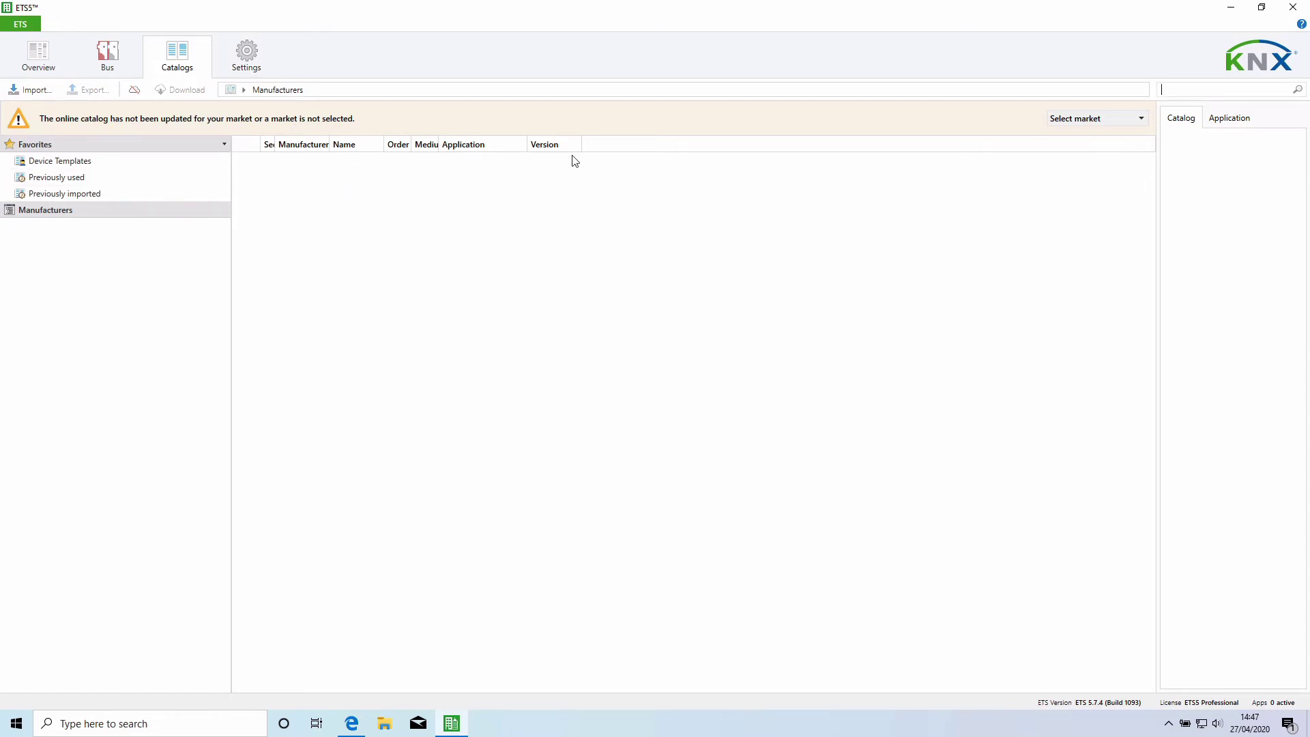
pyautogui.click(1136, 121)
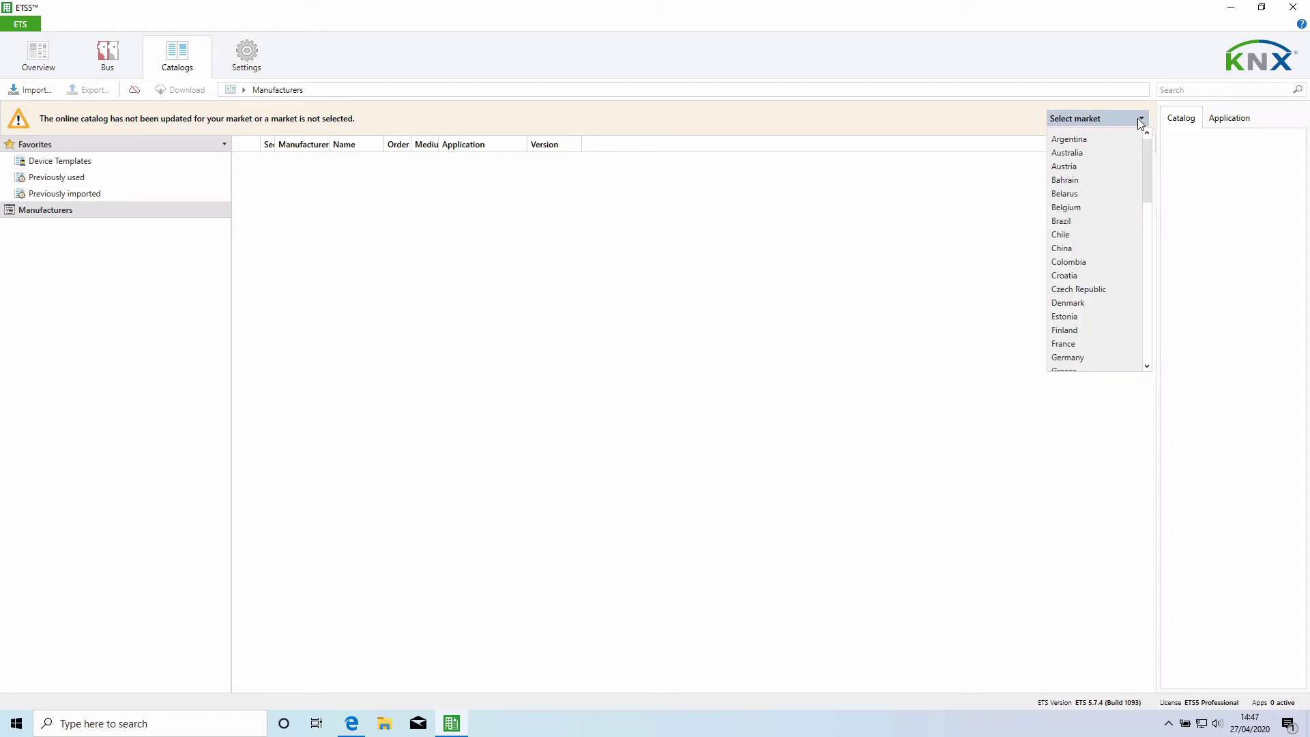
pyautogui.write('un')
pyautogui.press('Down')
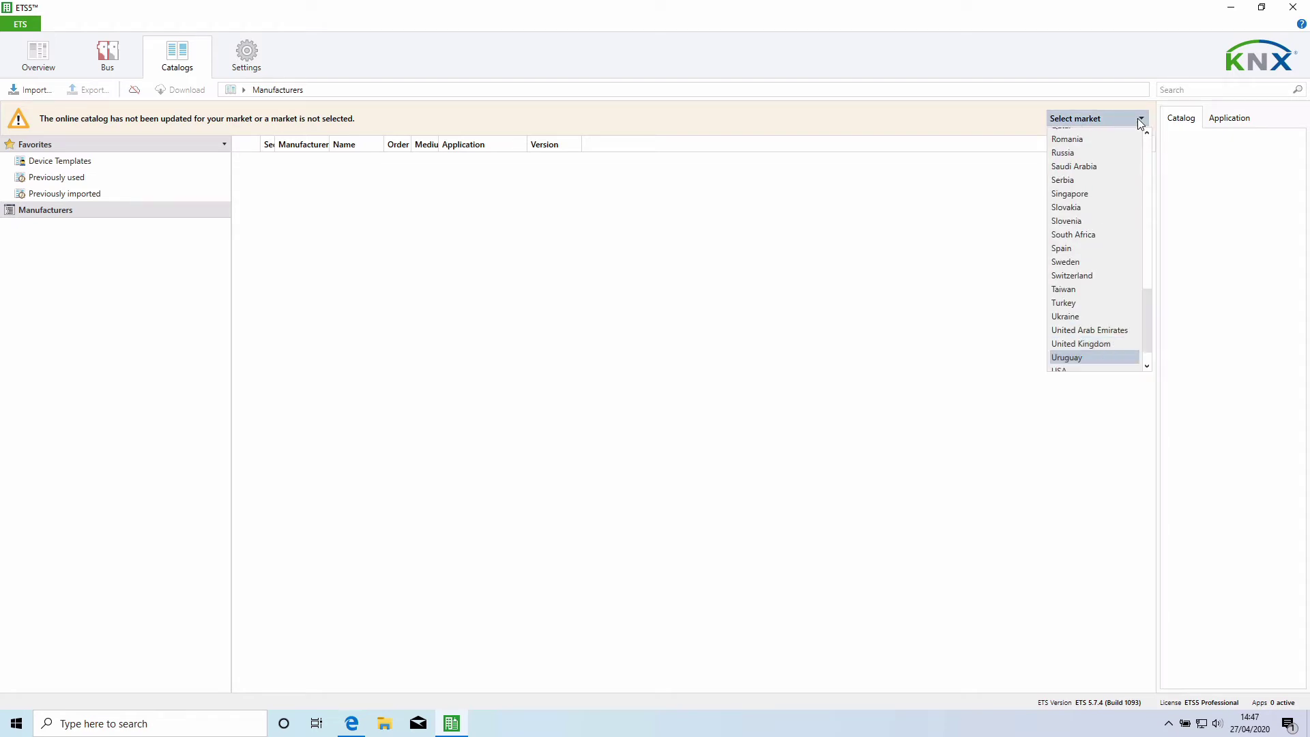
pyautogui.press('Return')
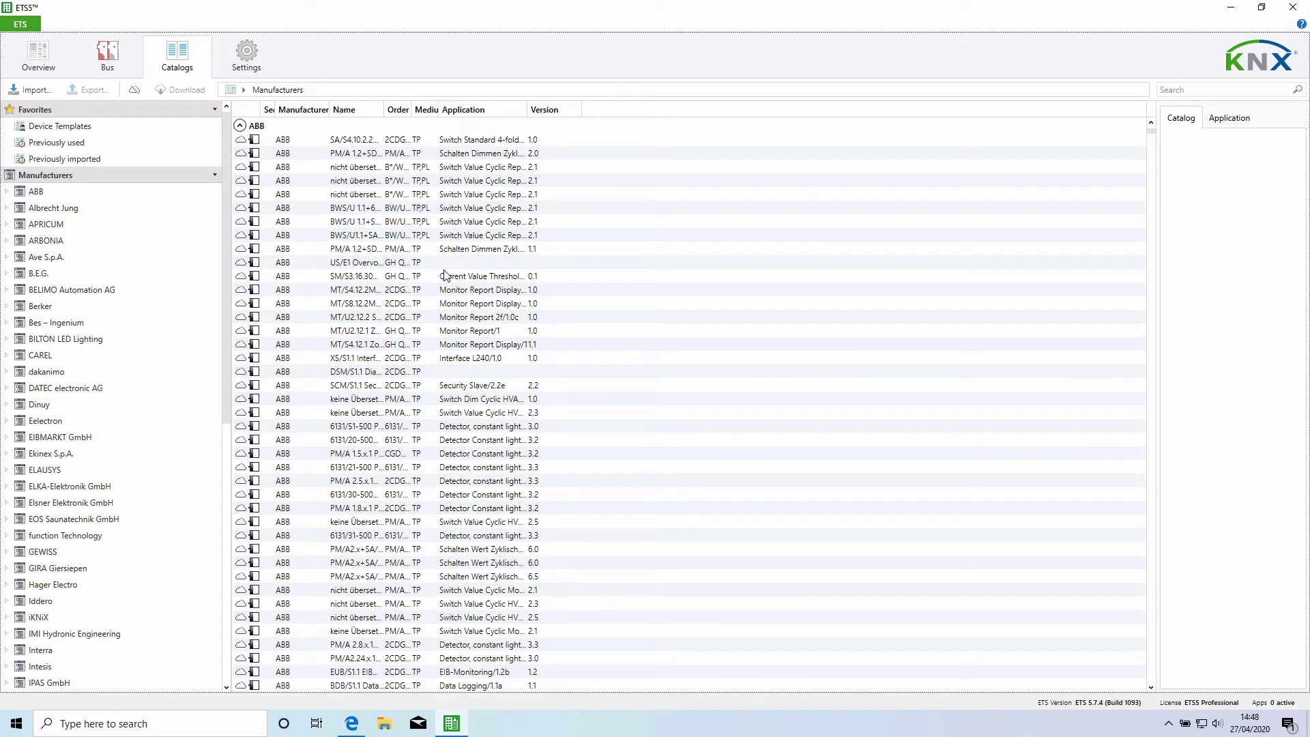
# Step: Browse the catalog's manufacturer list and the ABB product entries
pyautogui.scroll(-10, 162, 354)
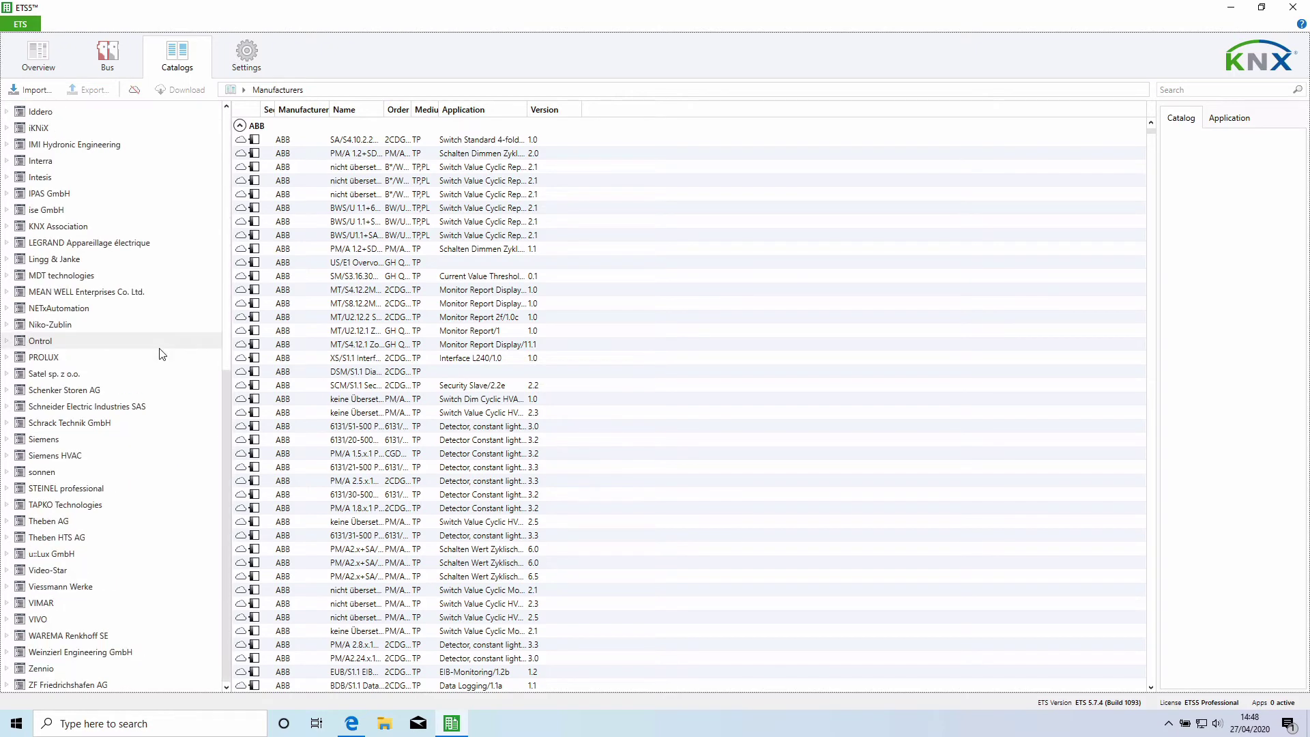
pyautogui.scroll(10, 162, 354)
pyautogui.scroll(-15, 603, 413)
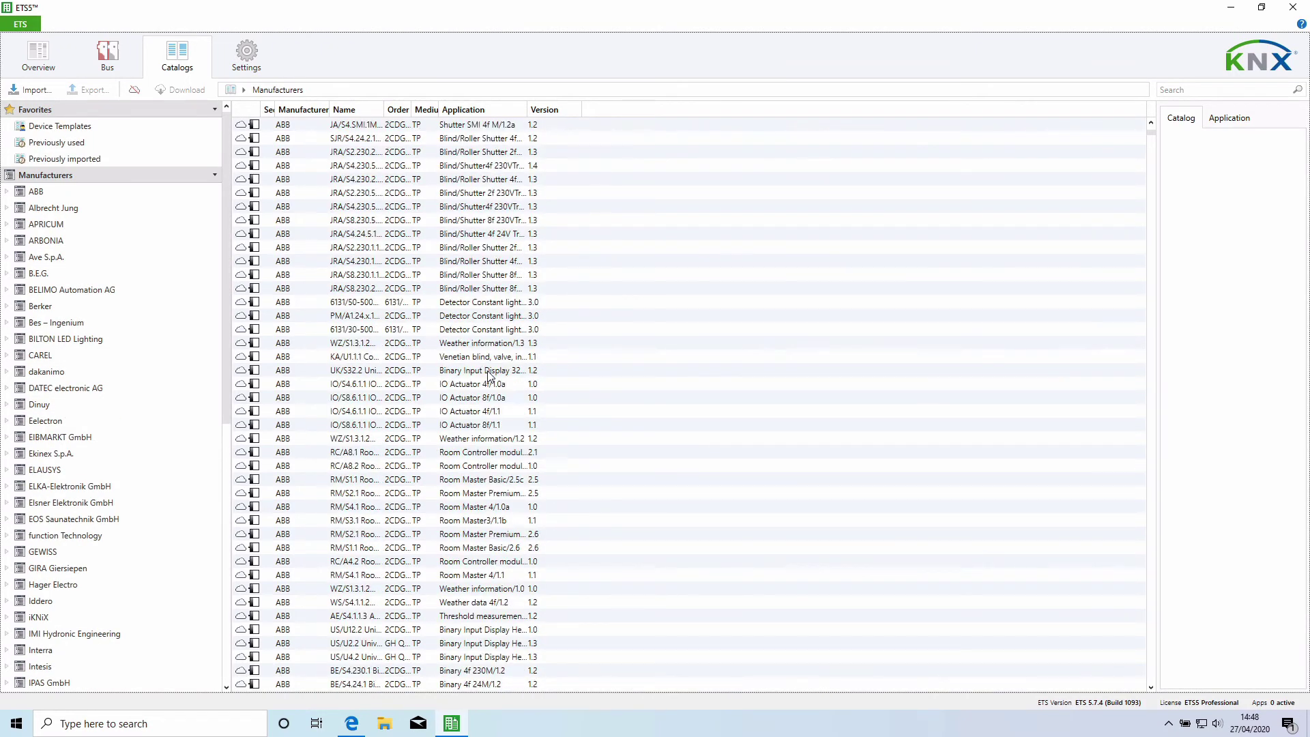
pyautogui.scroll(15, 489, 374)
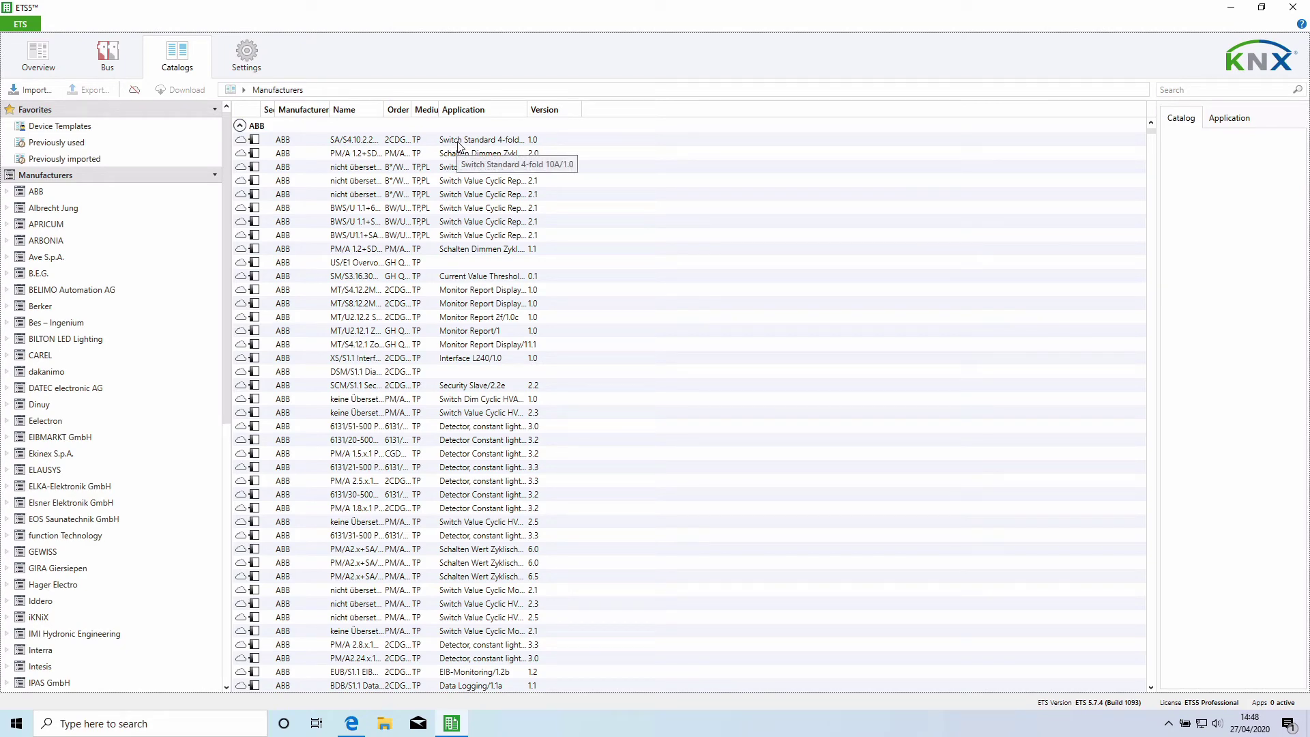
# Step: Open the Online Catalog settings to review the update schedule, market and manufacturer filters
pyautogui.click(246, 52)
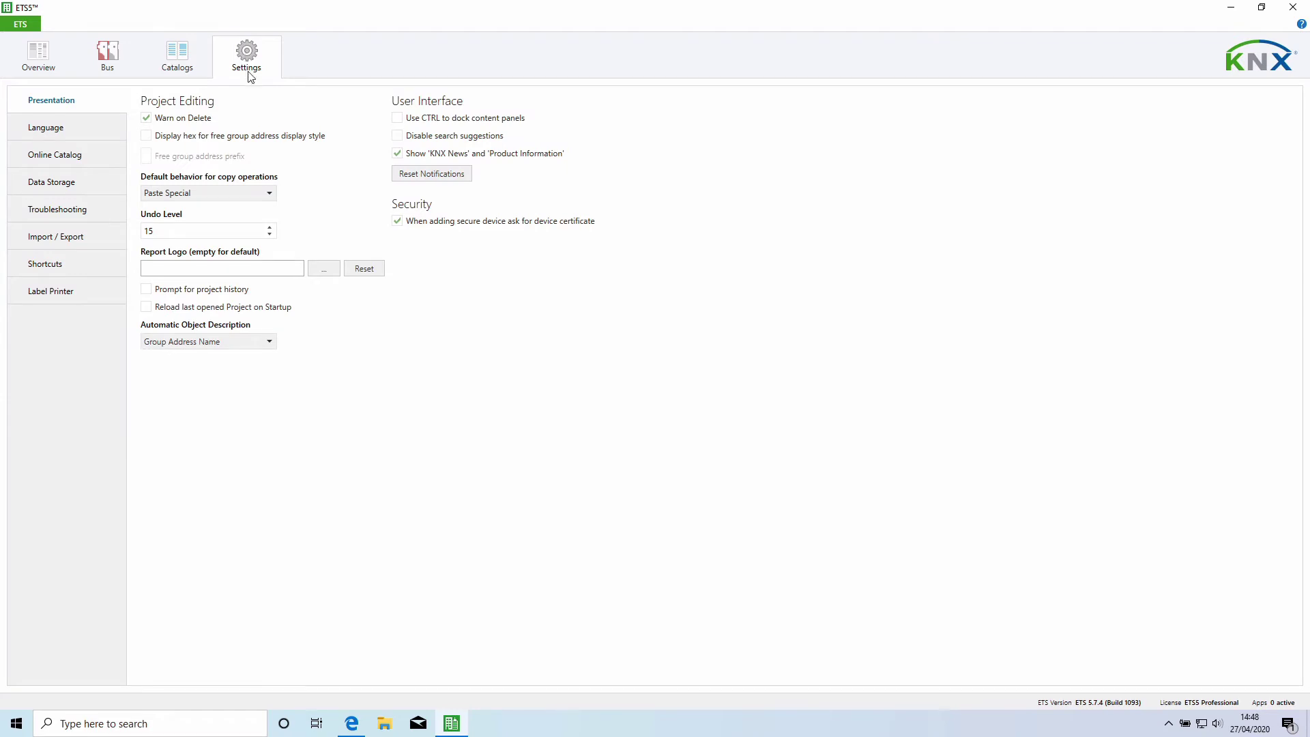
pyautogui.click(56, 157)
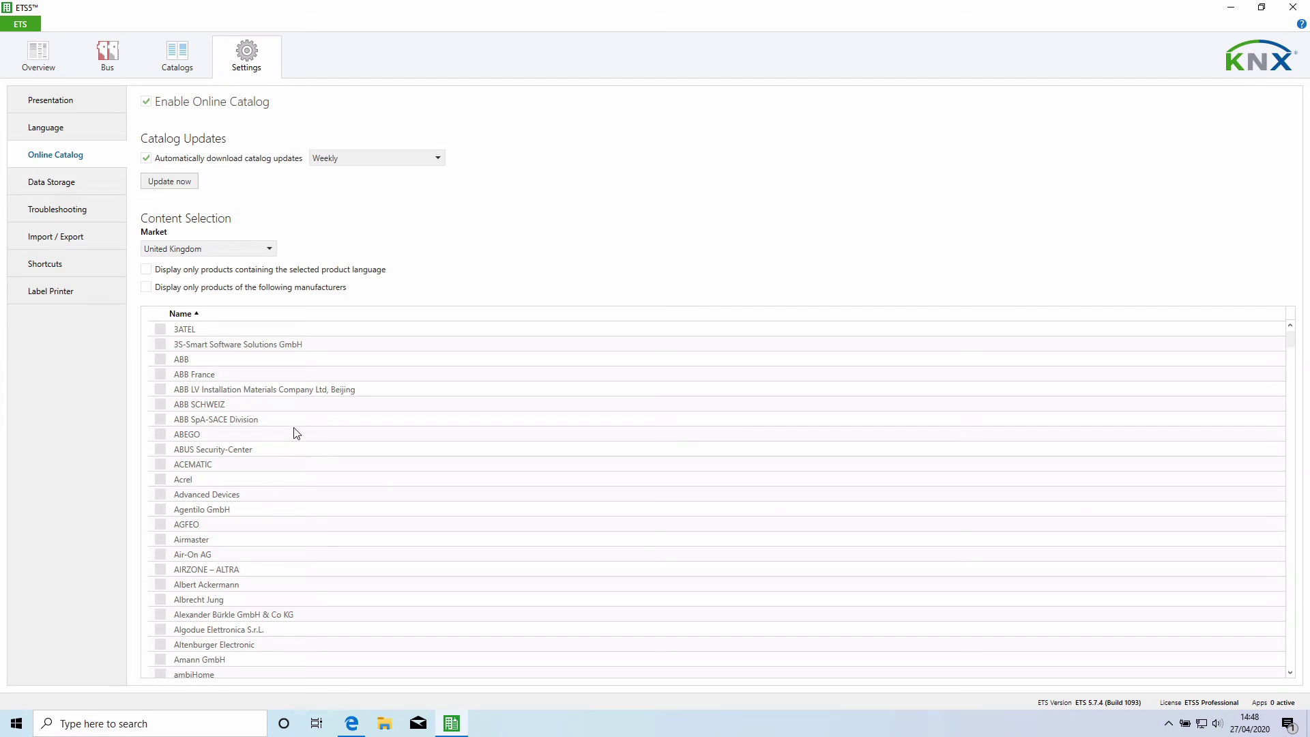
# Step: Restrict the online catalog to products of the listed manufacturers and look through the full manufacturer list
pyautogui.click(147, 287)
pyautogui.scroll(-20, 236, 434)
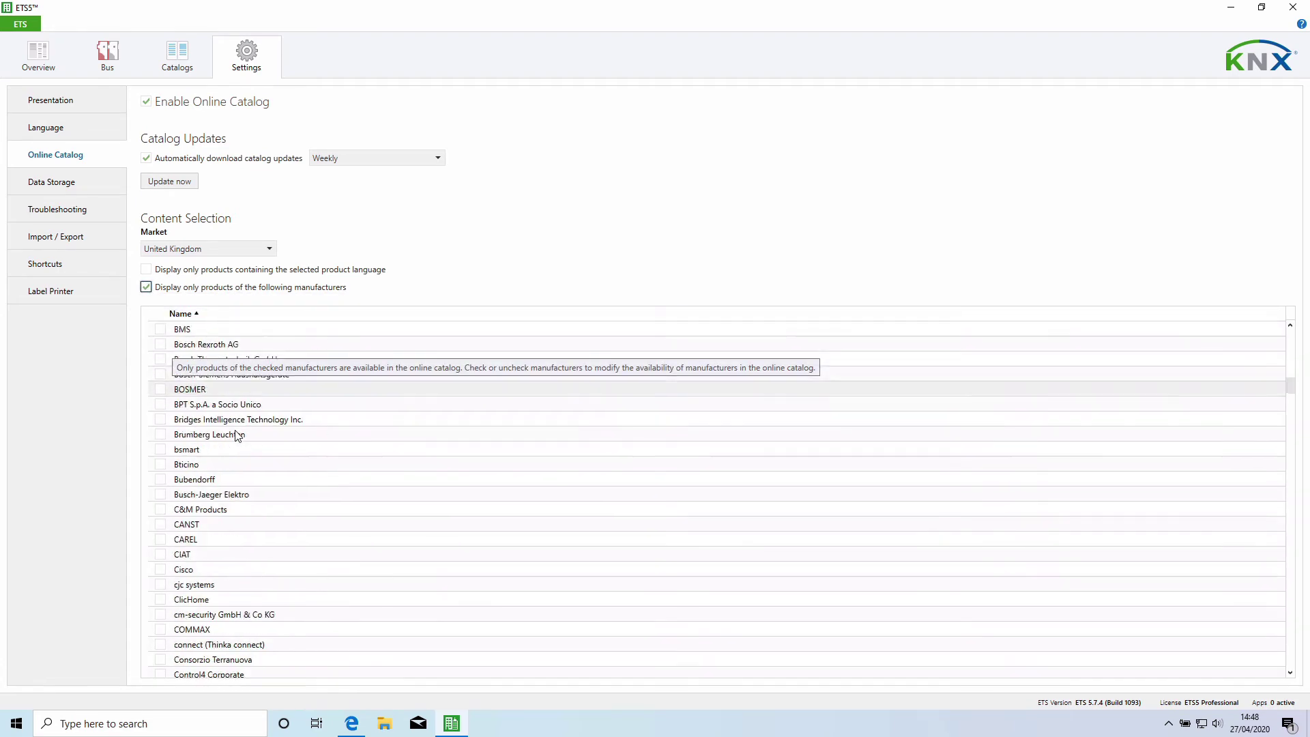
pyautogui.scroll(-20, 236, 435)
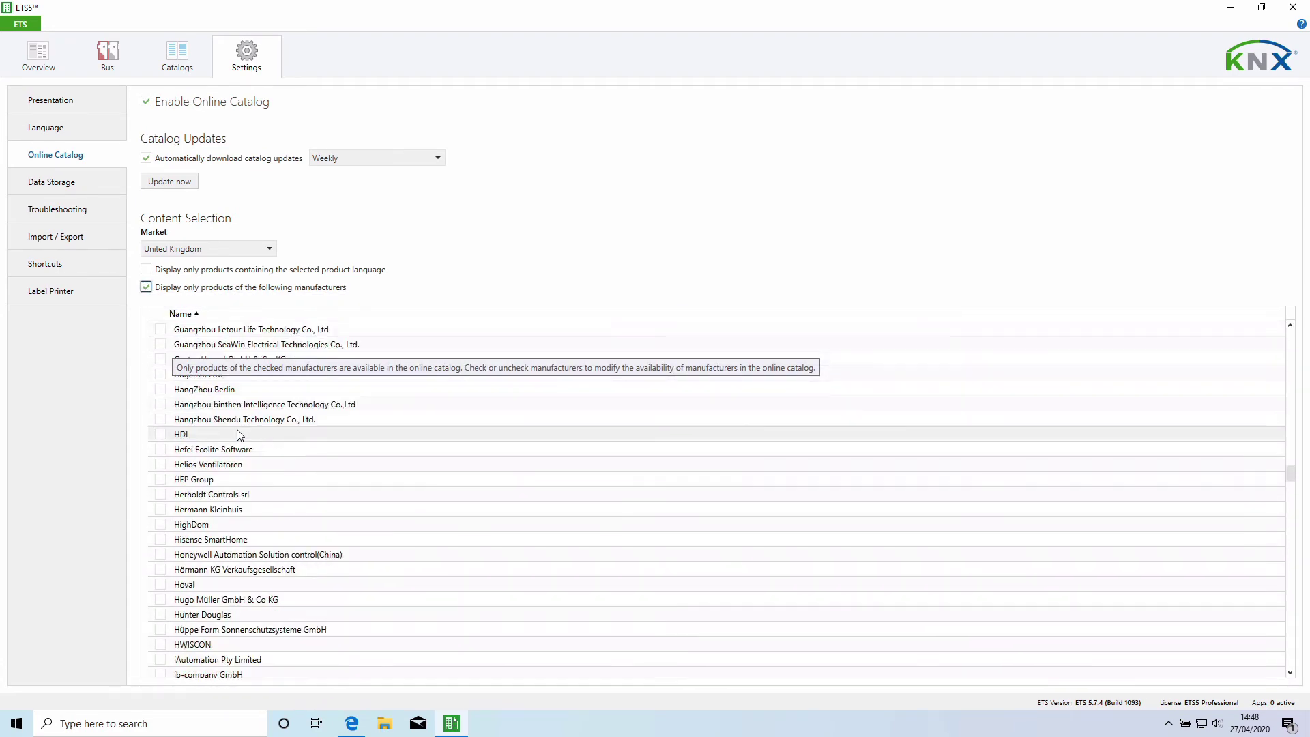
pyautogui.scroll(-20, 236, 436)
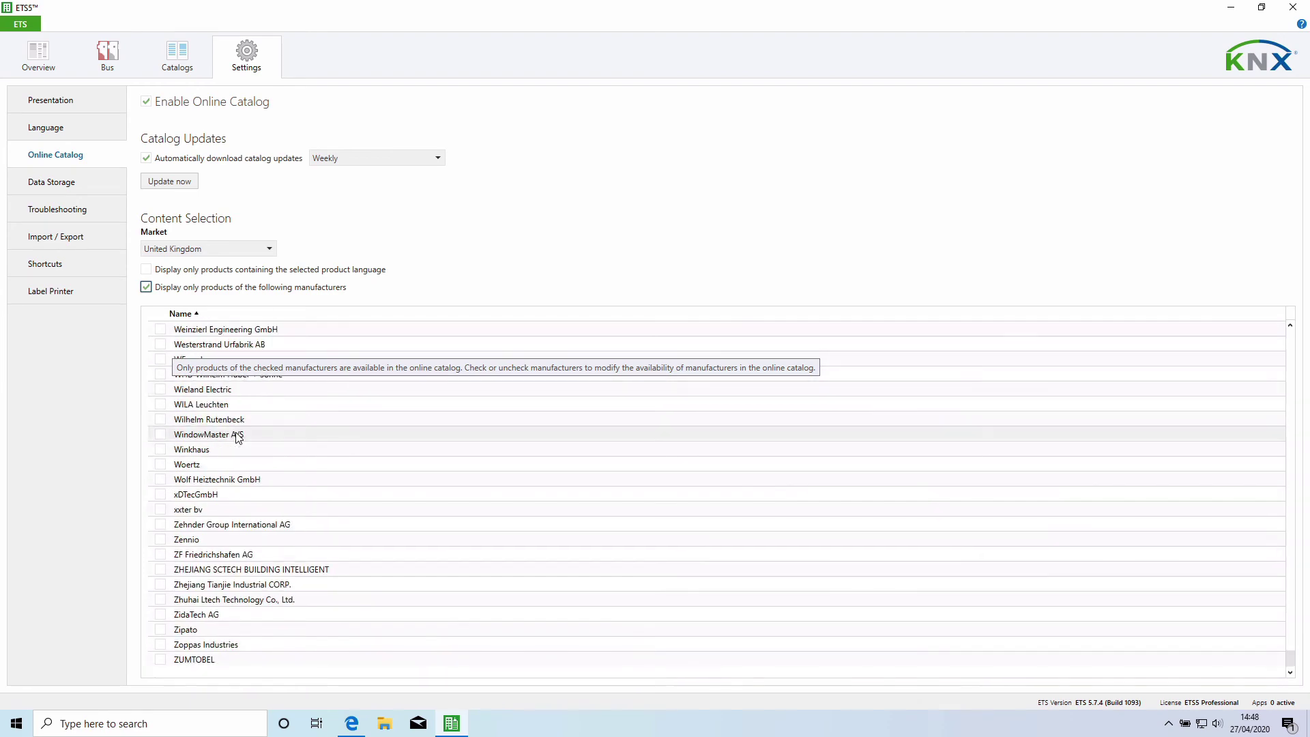
pyautogui.scroll(20, 238, 438)
pyautogui.scroll(20, 239, 437)
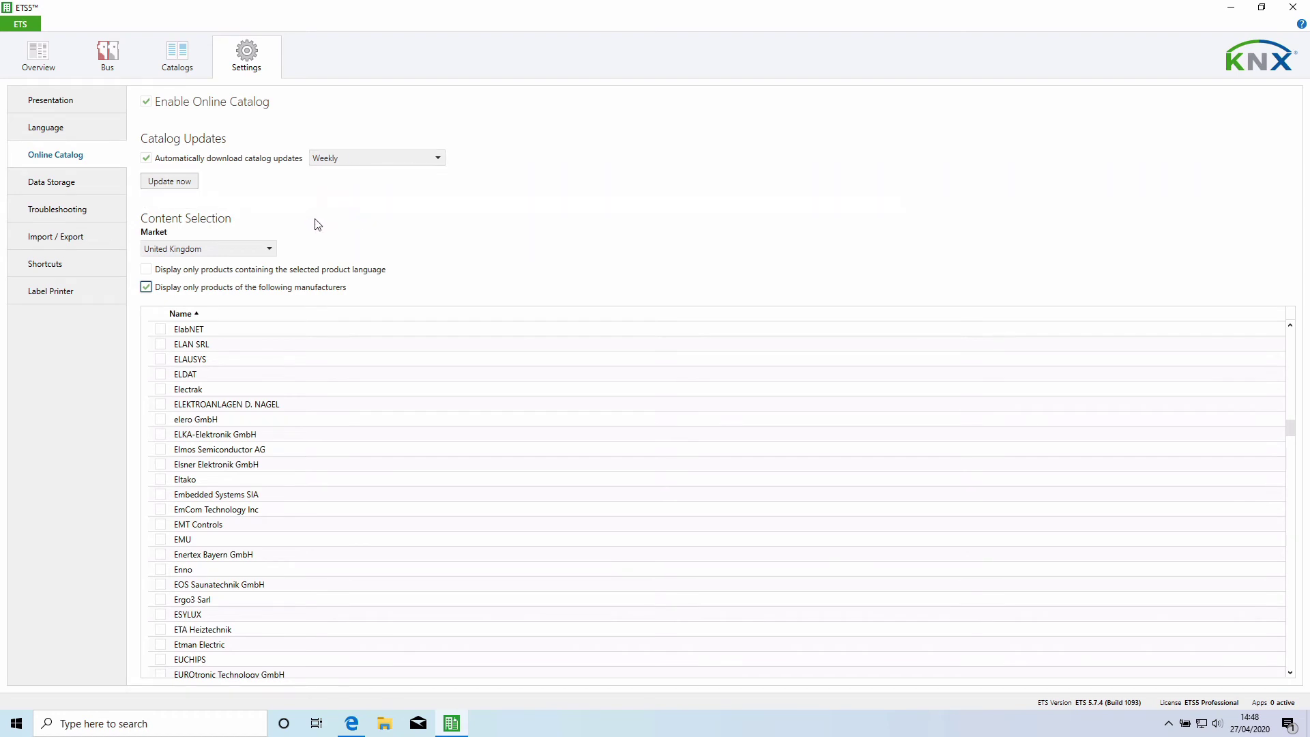
# Step: Browse the catalog's manufacturers and inspect the catalog and application details of ABB's first product, the SA/S4.10.2.2 switch actuator
pyautogui.click(182, 60)
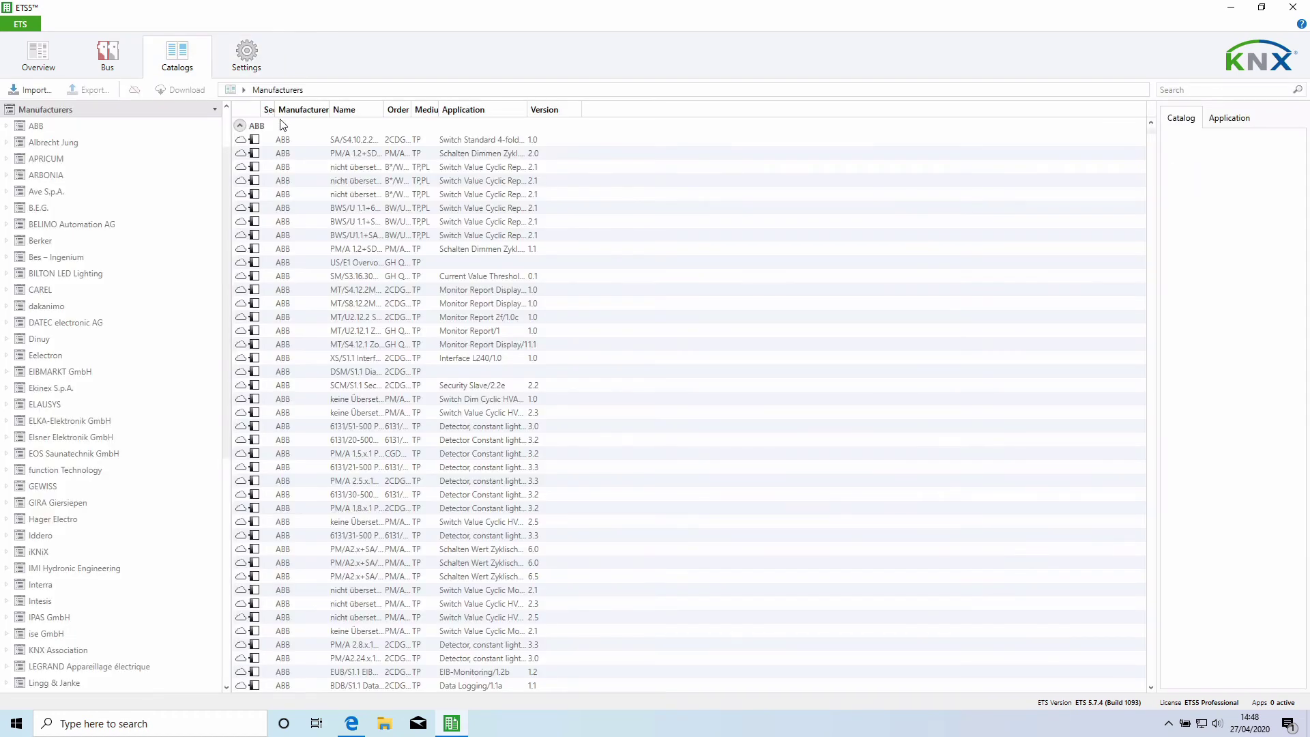
pyautogui.scroll(-9, 136, 366)
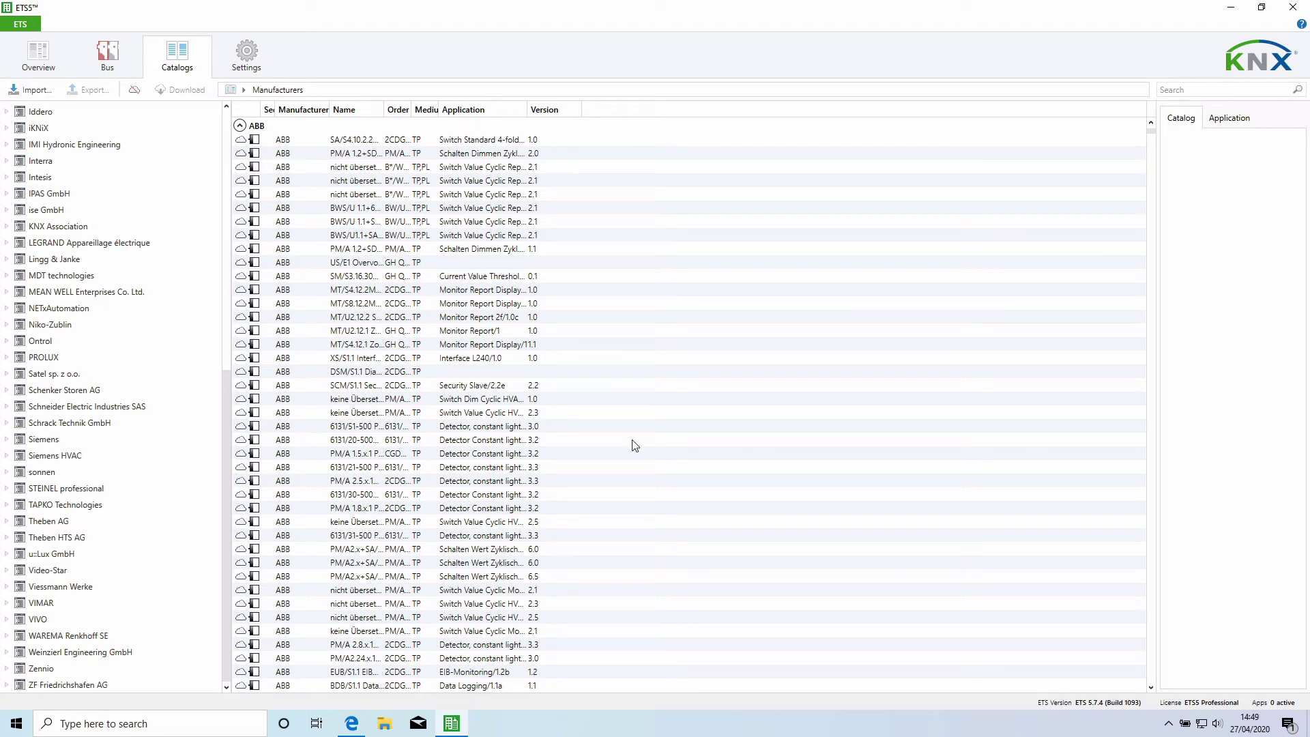
pyautogui.click(368, 141)
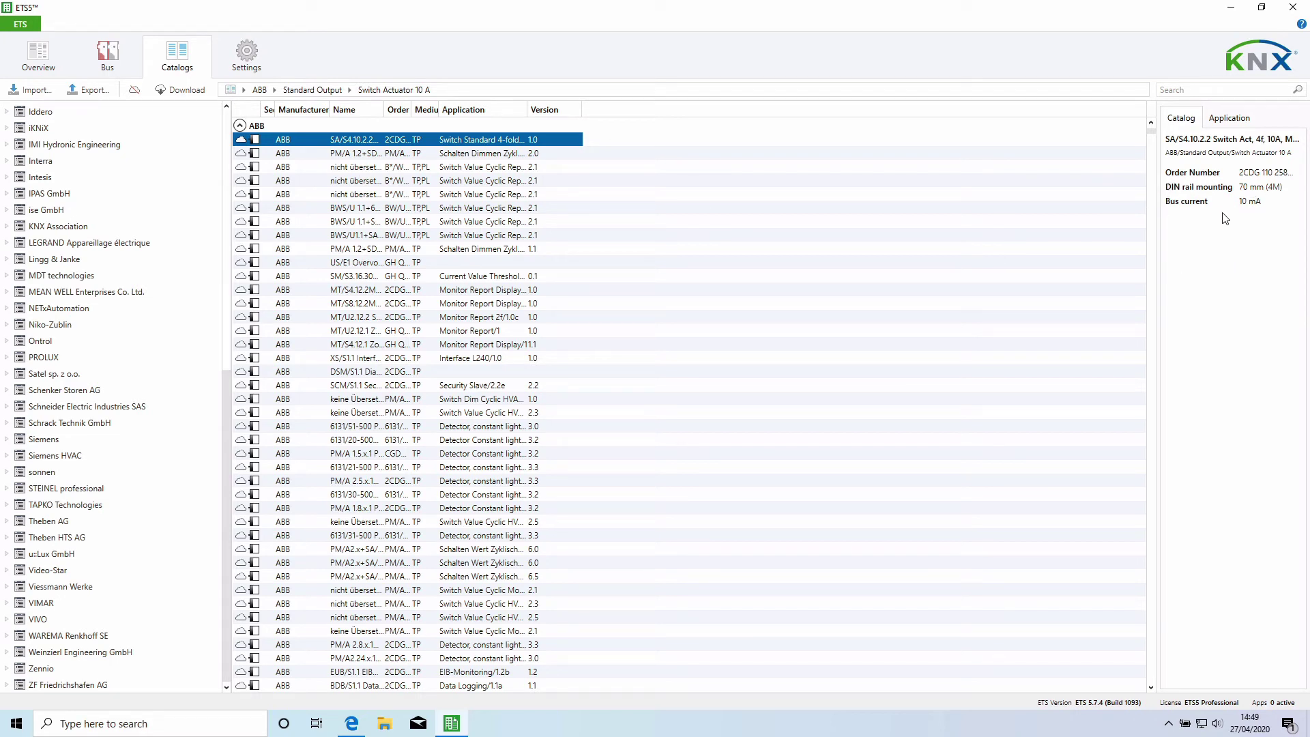
pyautogui.click(1238, 121)
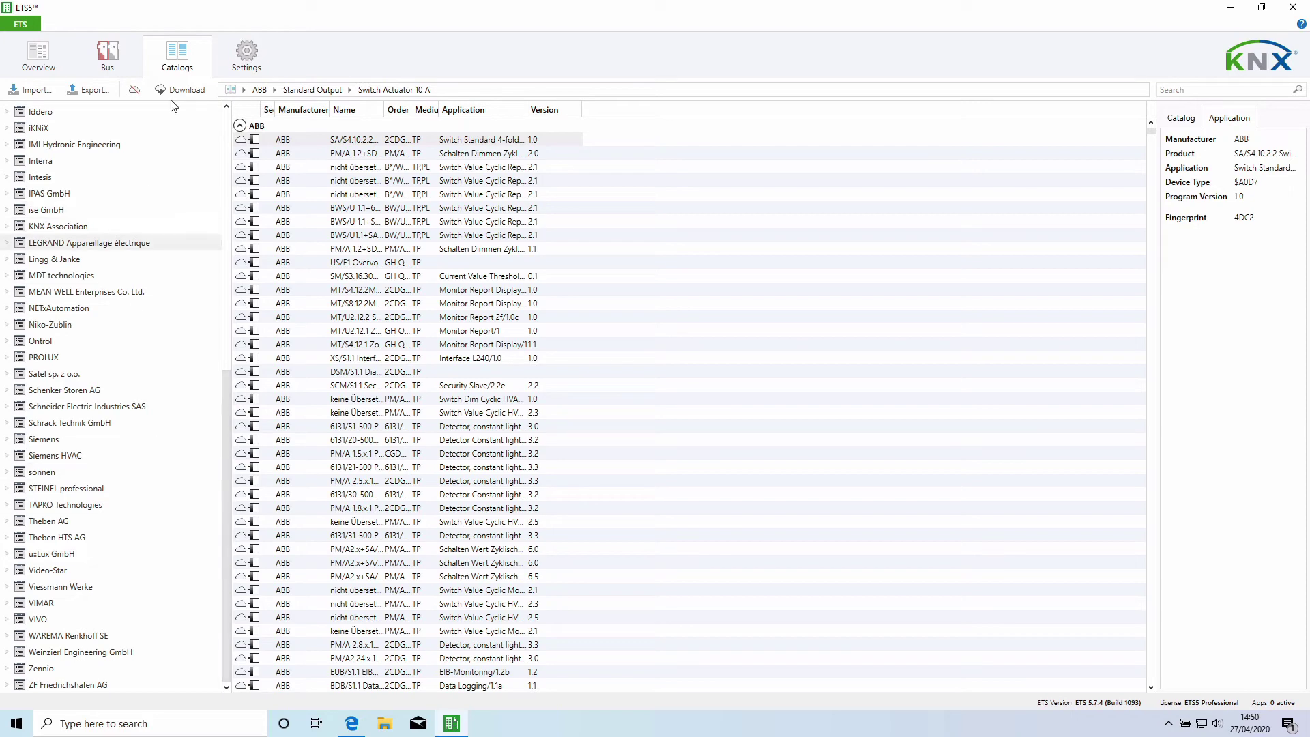
# Step: Review the Presentation, Language, Data Storage and Troubleshooting settings, including the available logging levels
pyautogui.click(247, 56)
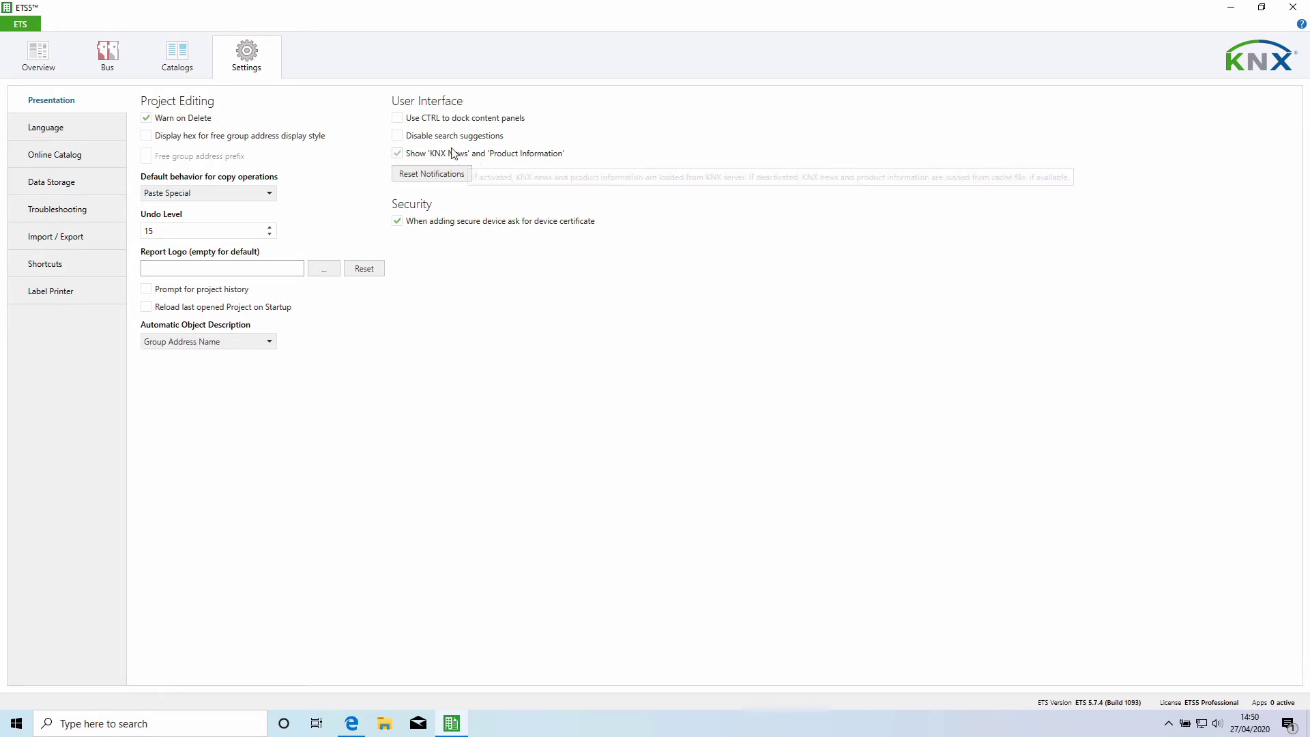
pyautogui.moveTo(525, 159)
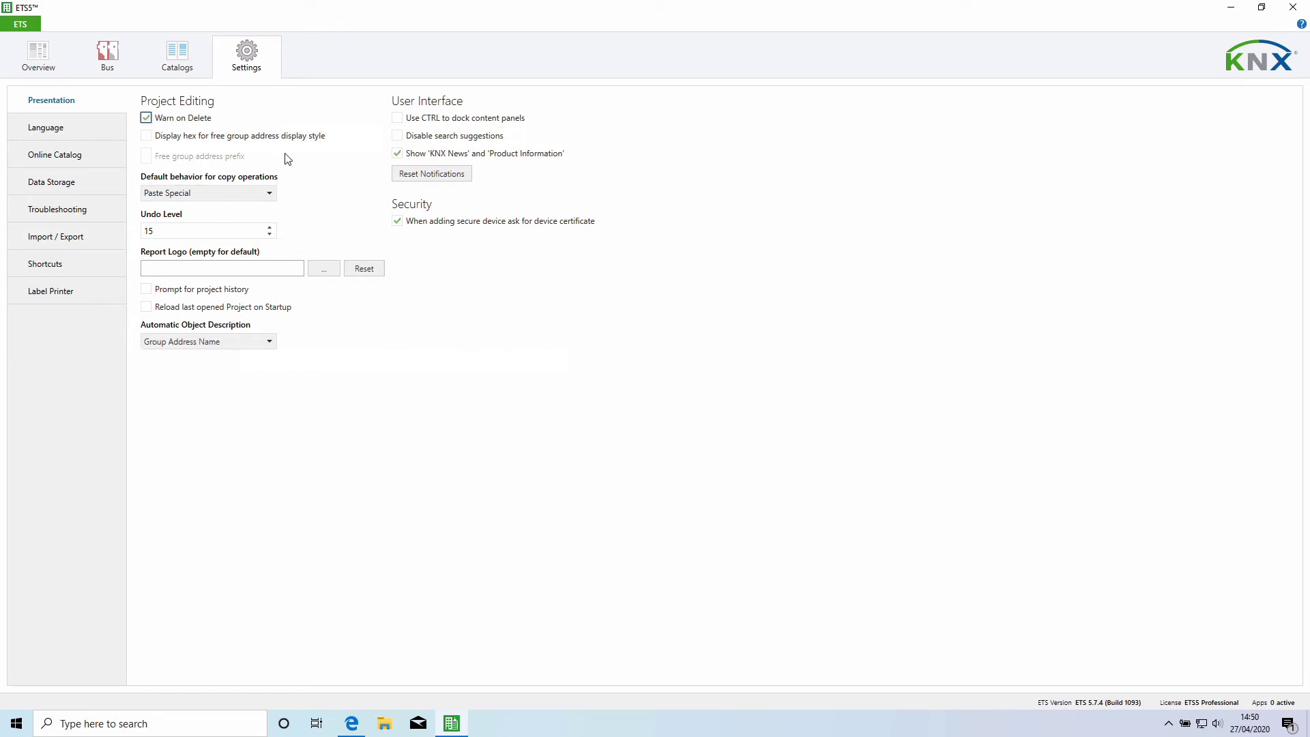
pyautogui.click(64, 128)
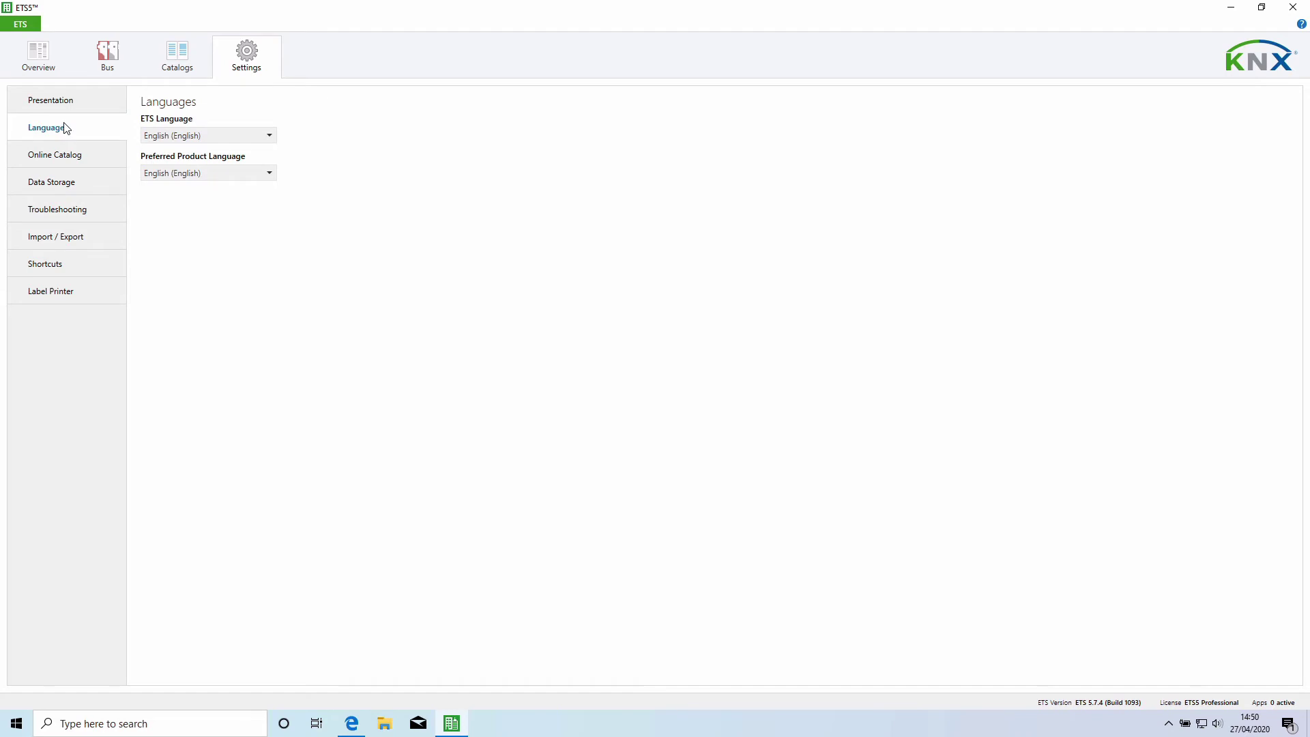
pyautogui.click(57, 193)
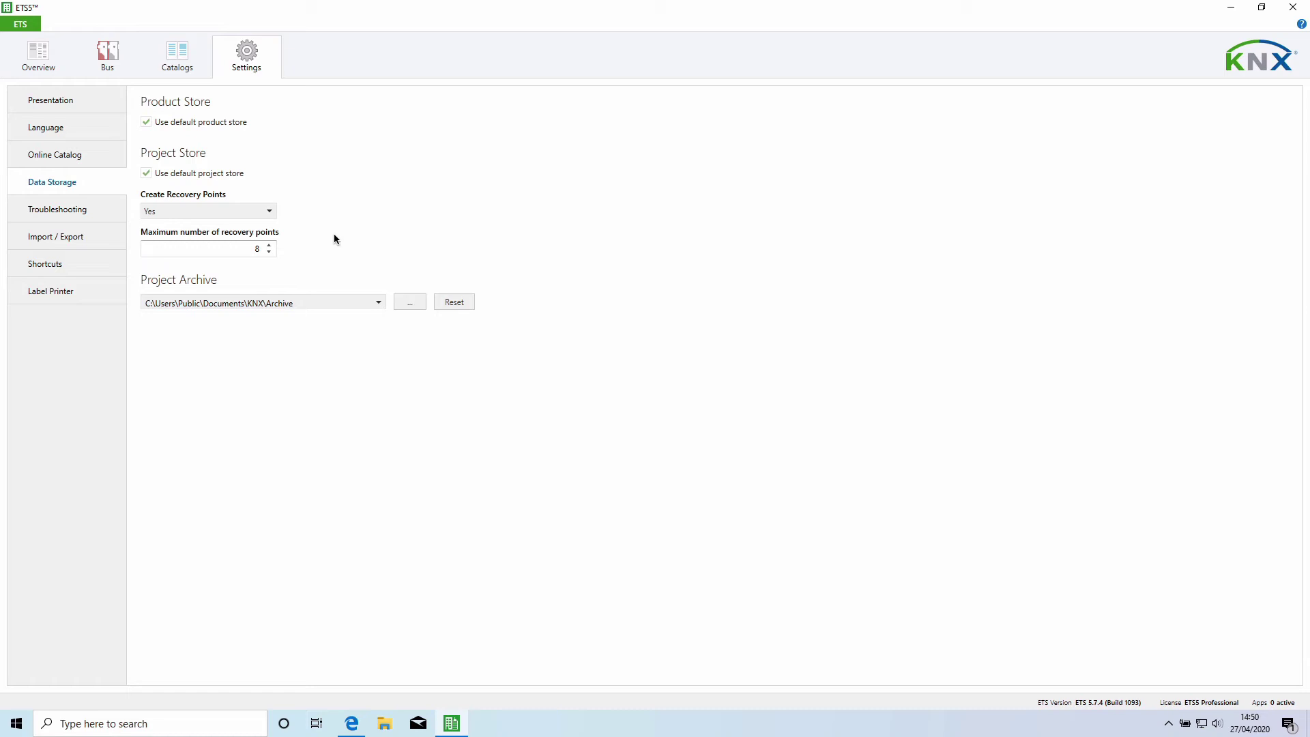
pyautogui.click(47, 212)
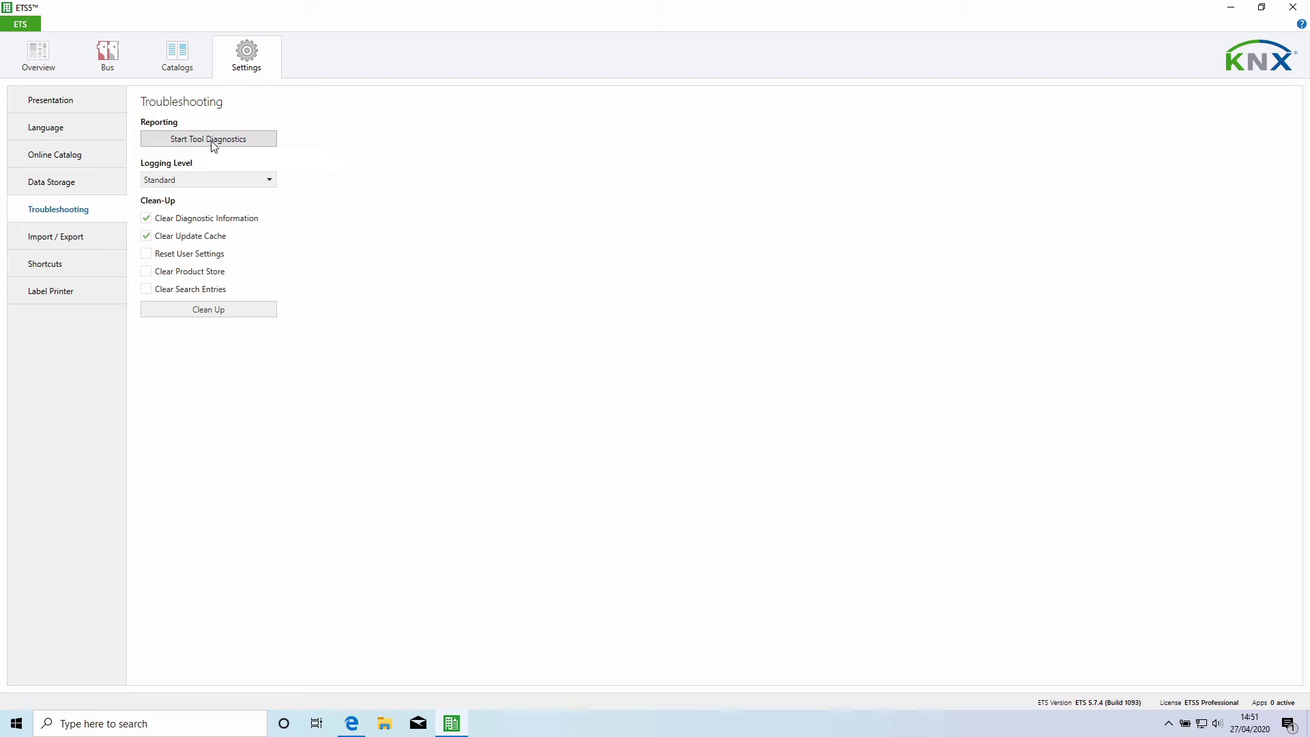
pyautogui.click(230, 182)
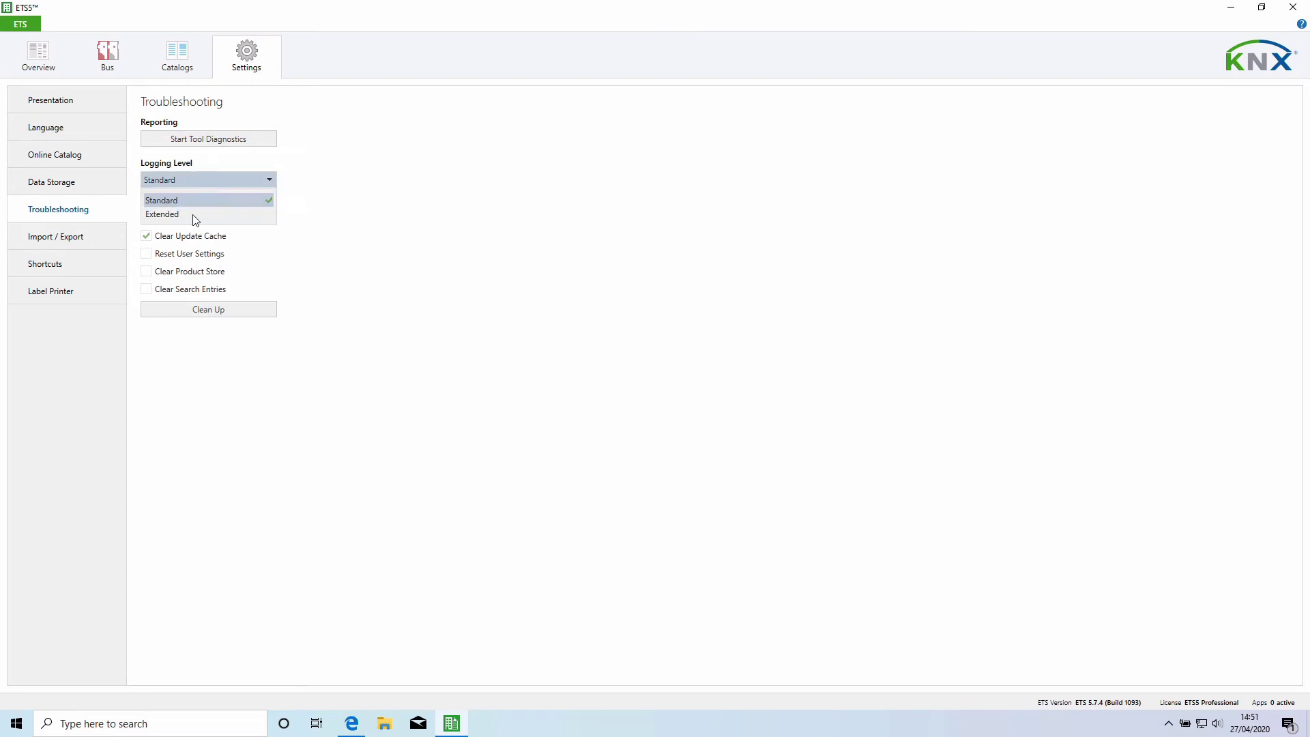
pyautogui.click(387, 184)
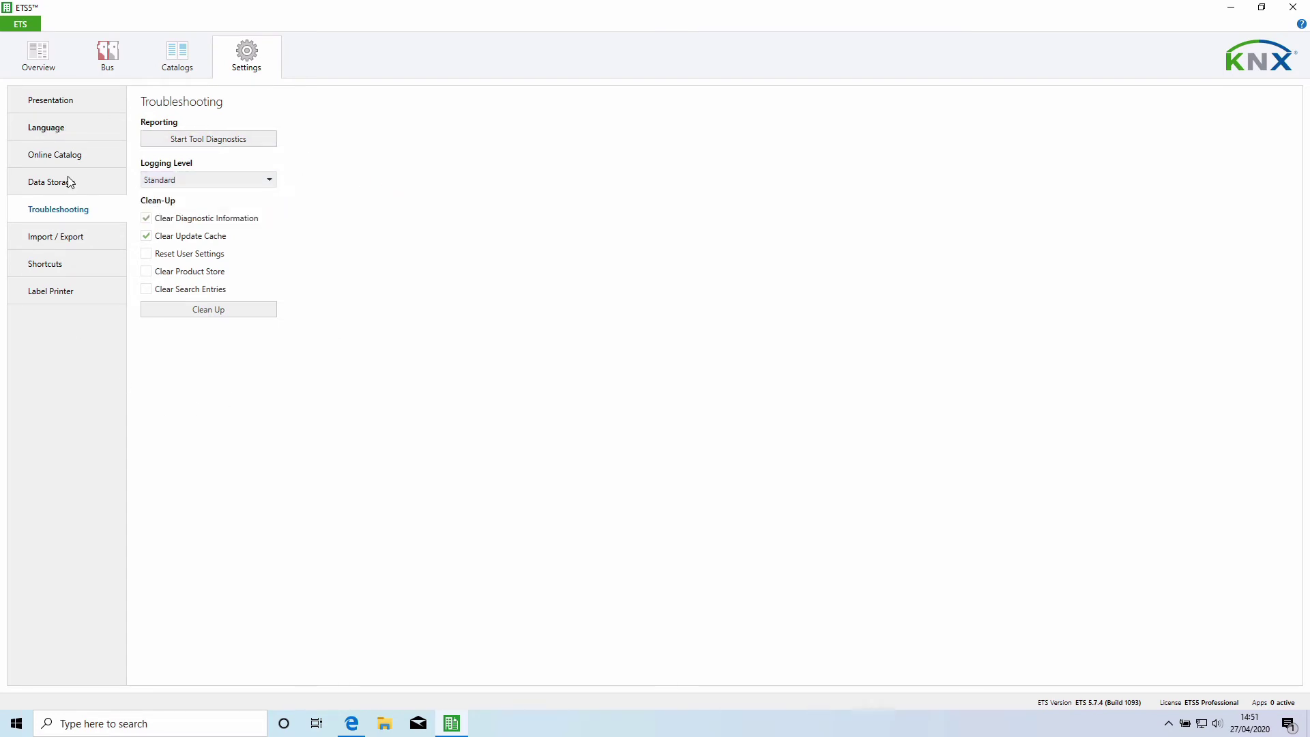
# Step: Review the Import / Export, Shortcuts and Label Printer settings
pyautogui.click(80, 240)
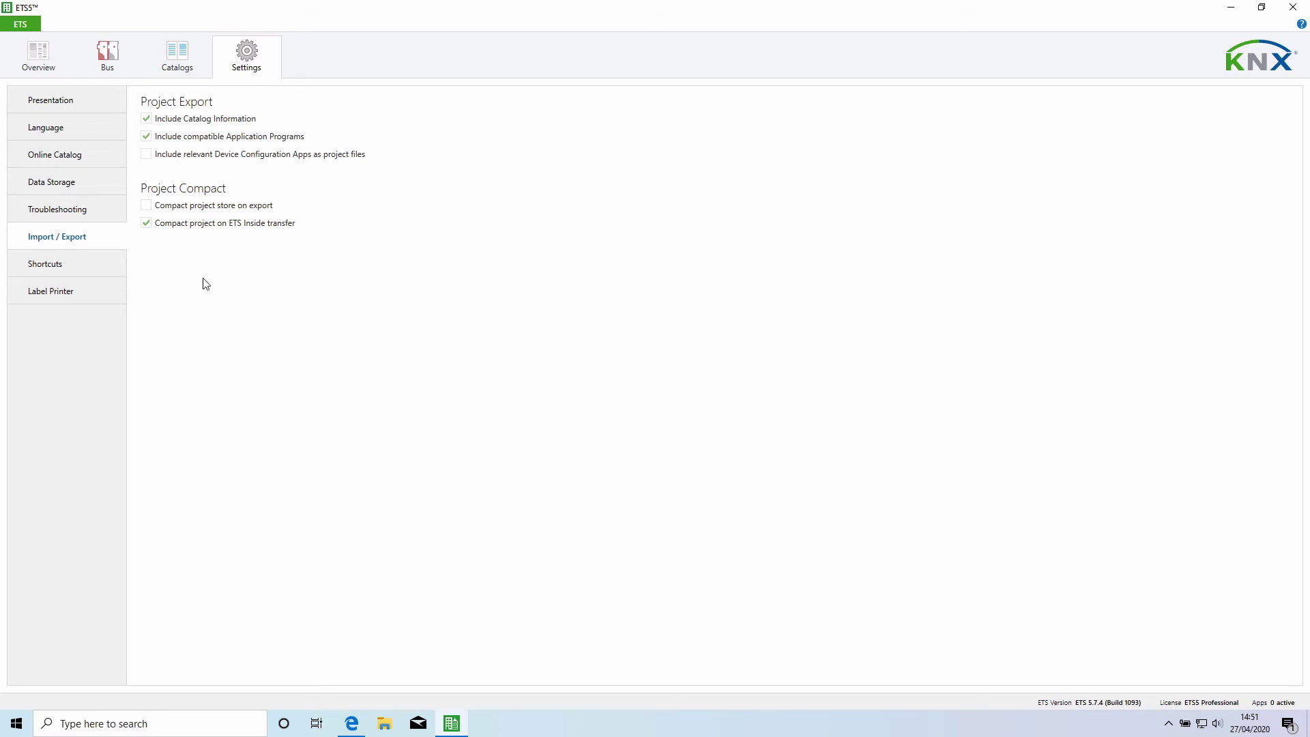
pyautogui.click(72, 267)
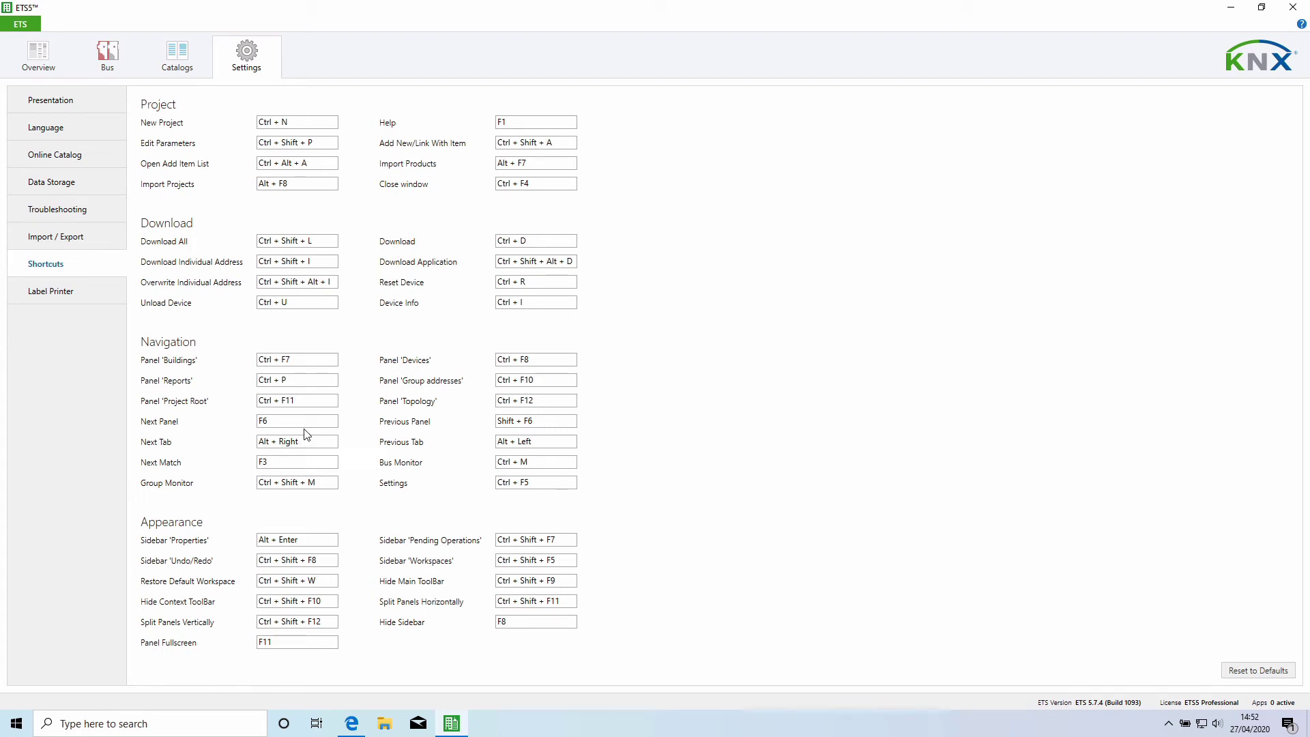
pyautogui.click(73, 298)
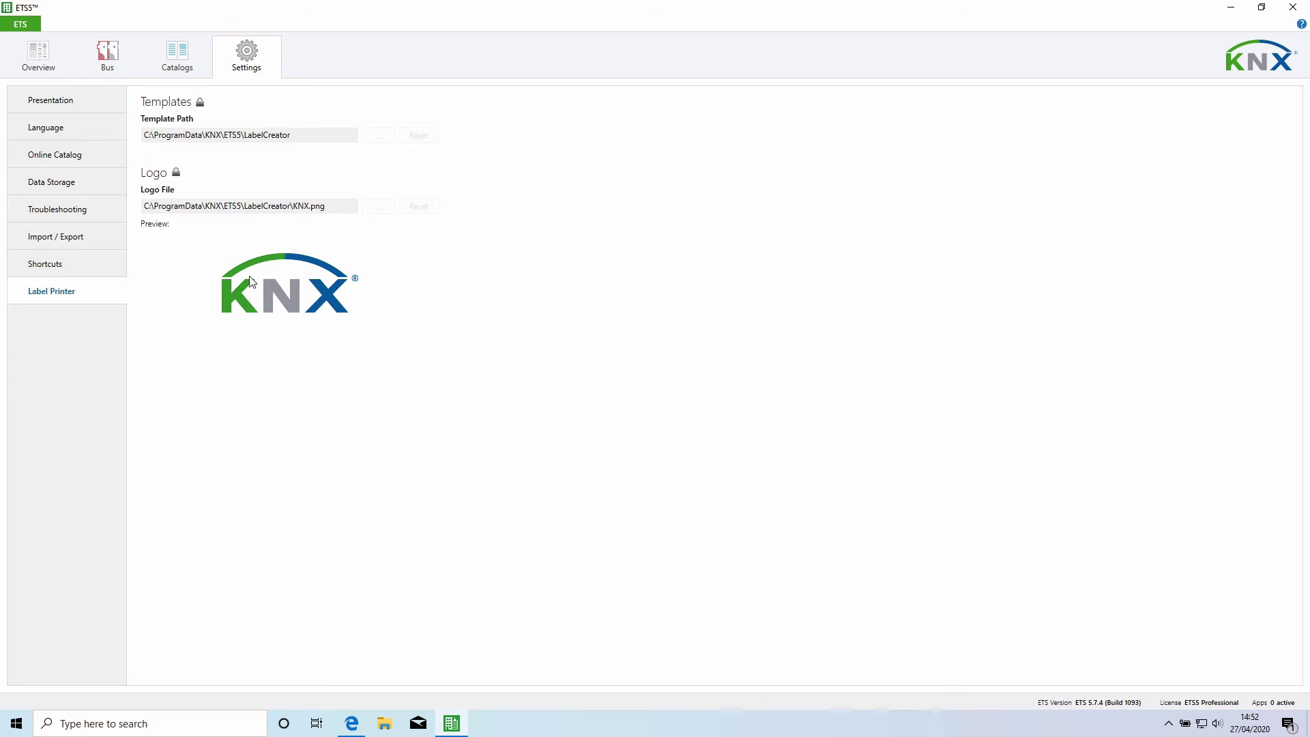
# Step: Create a project named New project with an IP backbone, TP Line 1.1 and three-level group addresses
pyautogui.hotkey('ctrl', 'Tab')
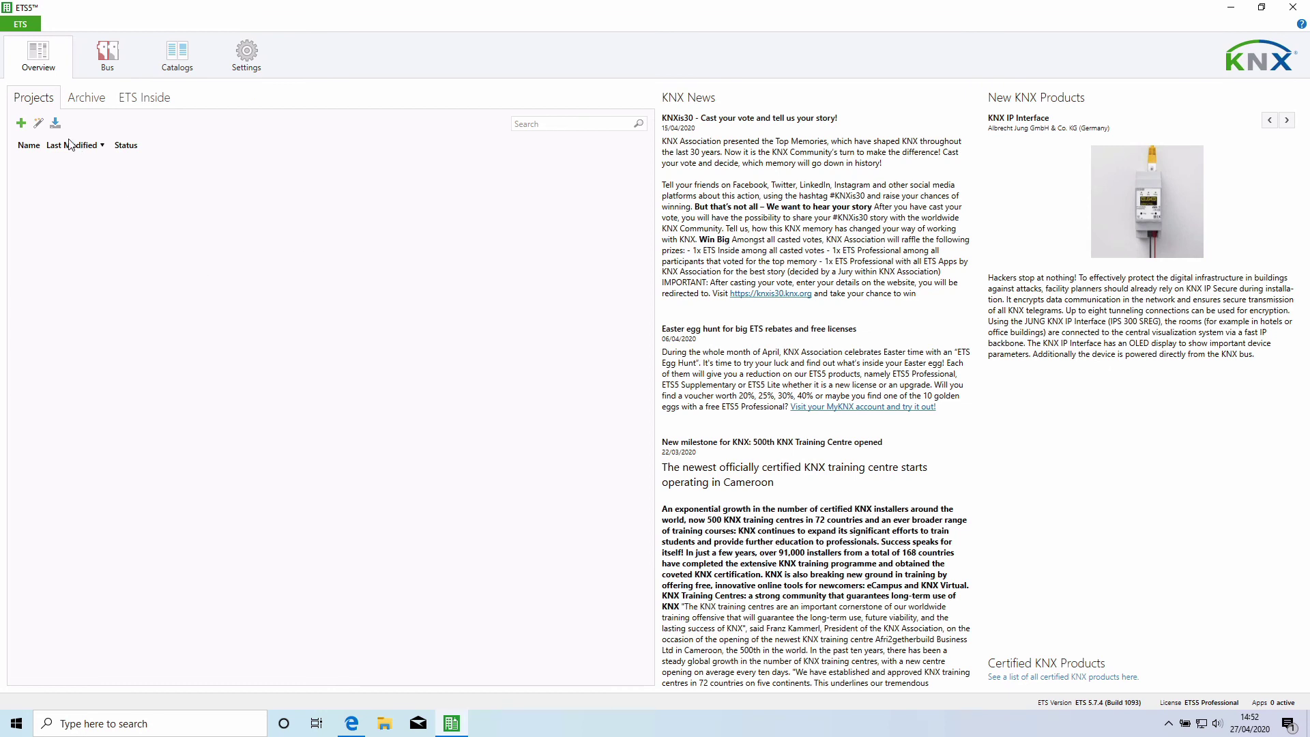
pyautogui.click(23, 125)
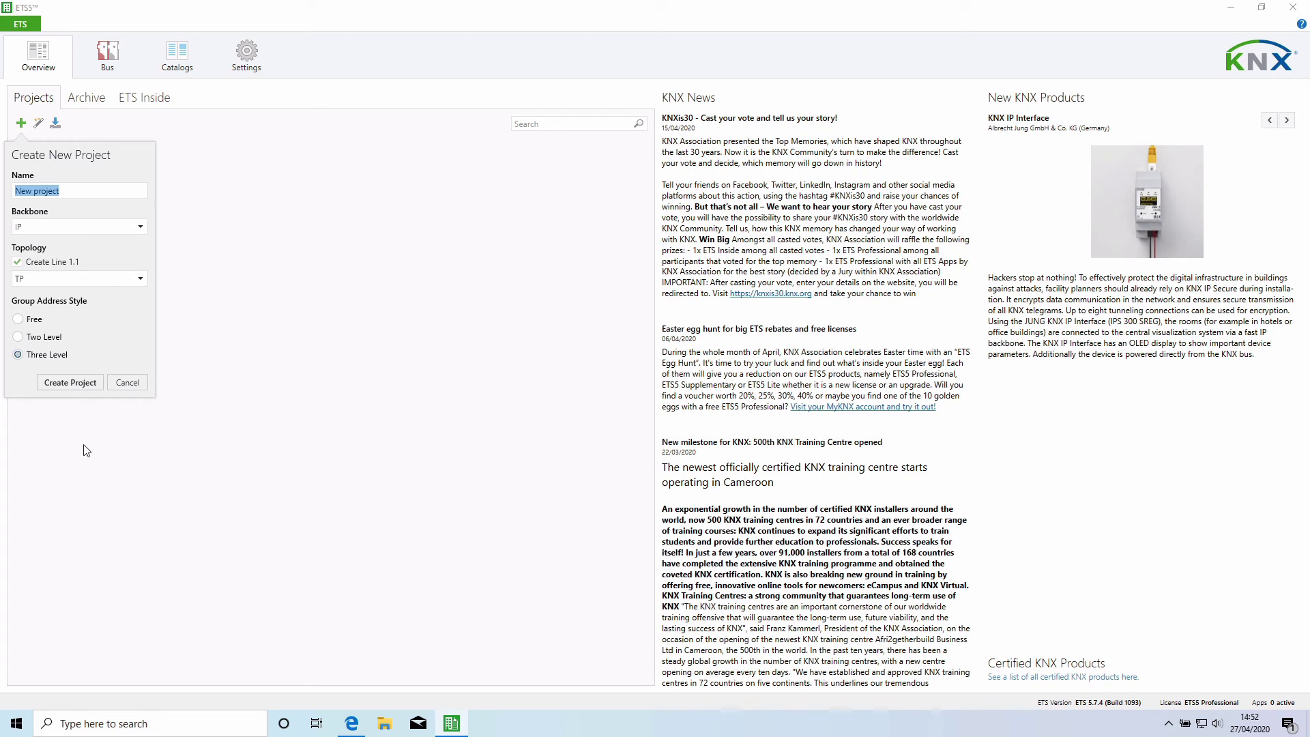
pyautogui.click(89, 383)
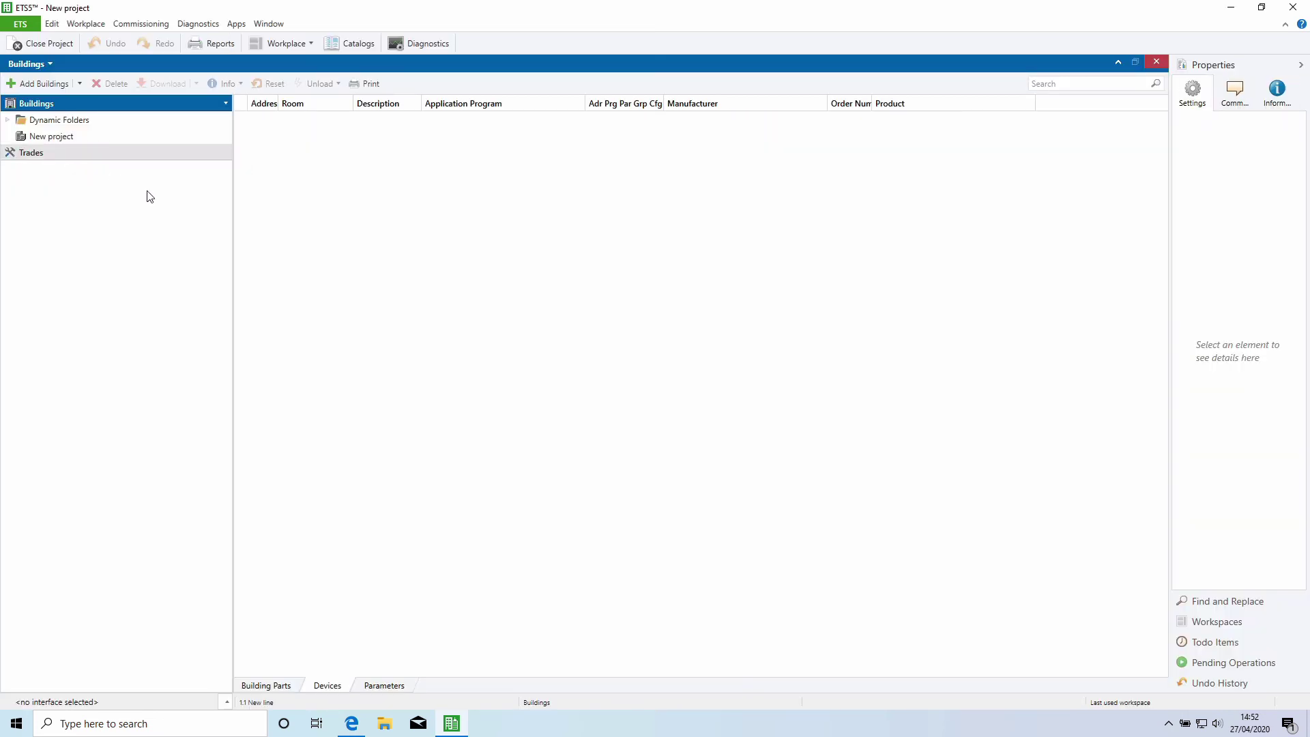
pyautogui.click(131, 154)
# Step: Return to the dashboard and review the new project's details, status options and security page
pyautogui.click(19, 25)
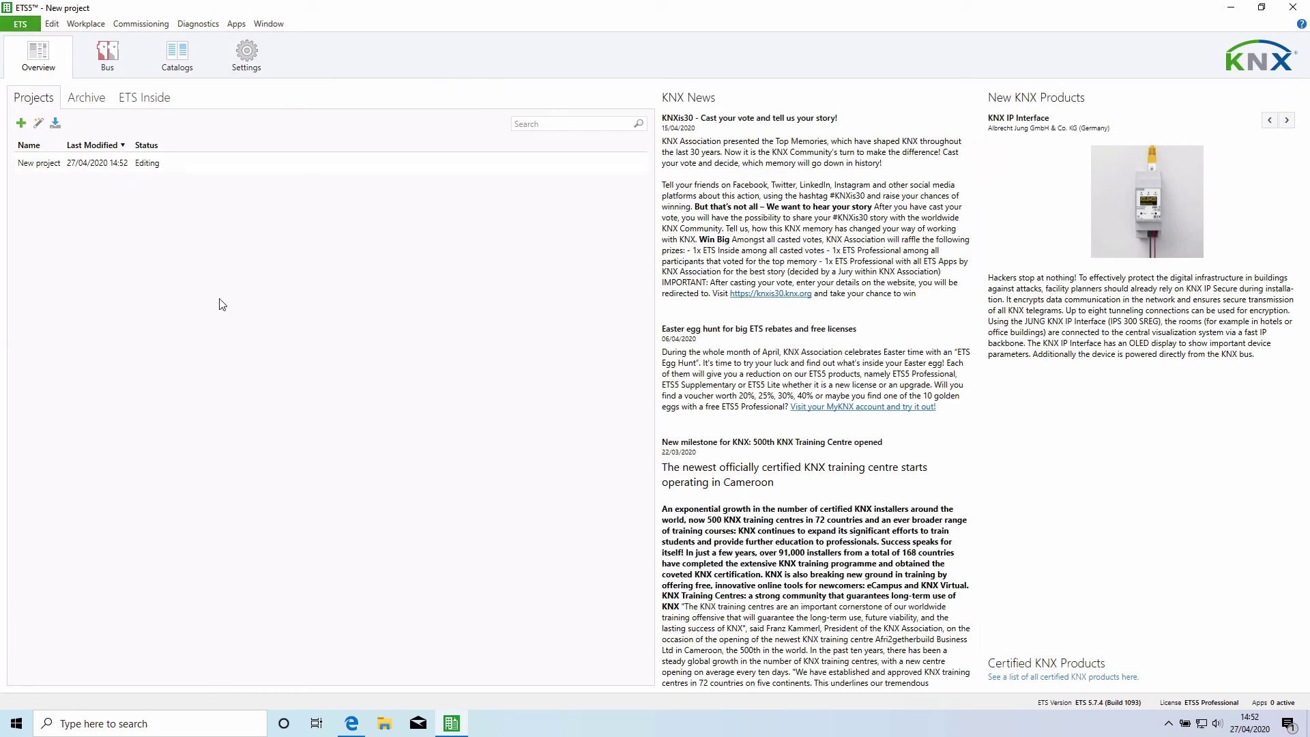
pyautogui.click(45, 168)
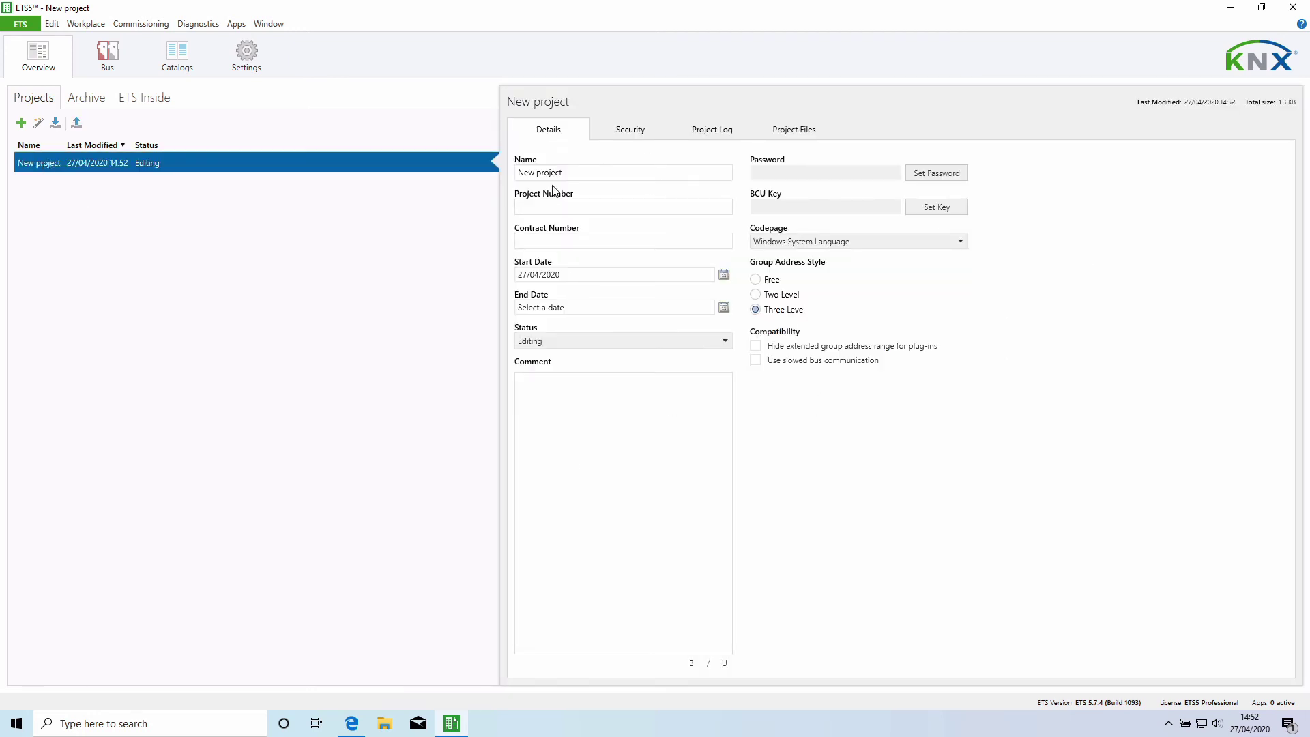
pyautogui.click(612, 342)
pyautogui.press('Down')
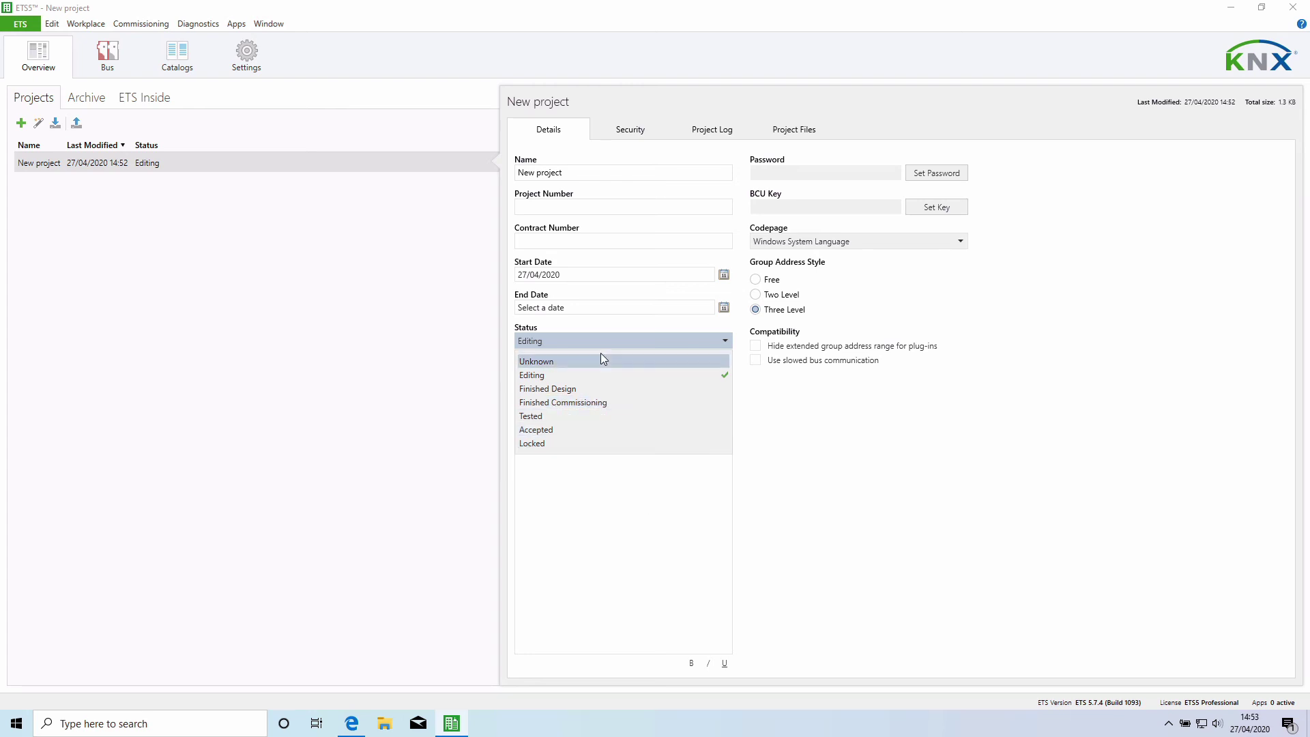
pyautogui.click(621, 534)
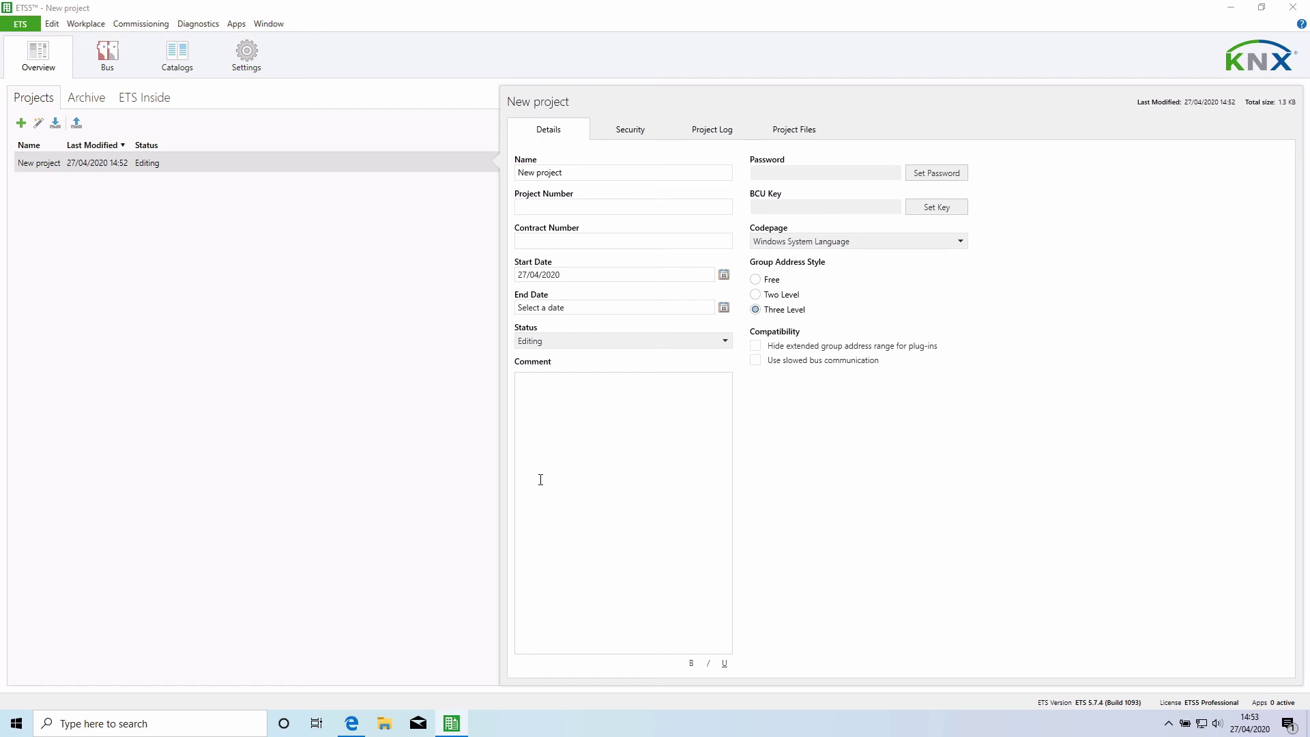
pyautogui.click(558, 451)
pyautogui.click(625, 132)
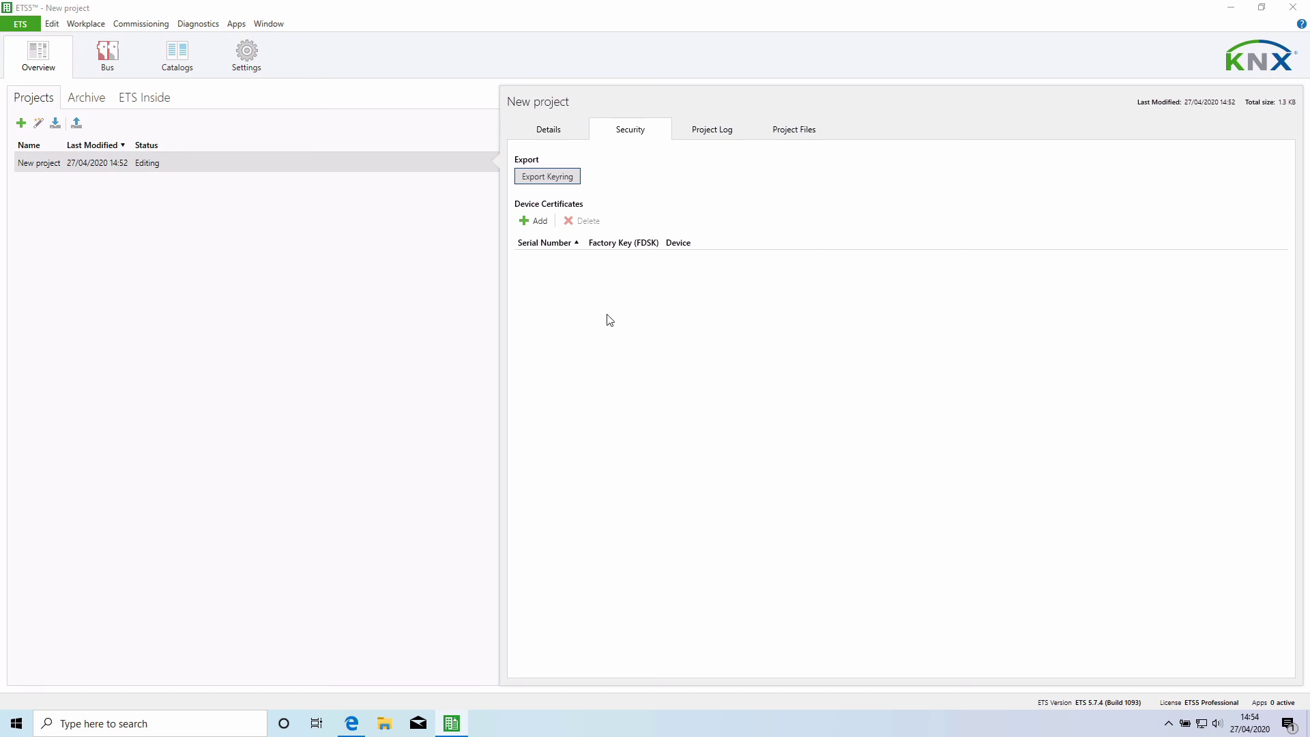
# Step: Add a project log entry titled "Created a New Project" to the new project
pyautogui.click(727, 135)
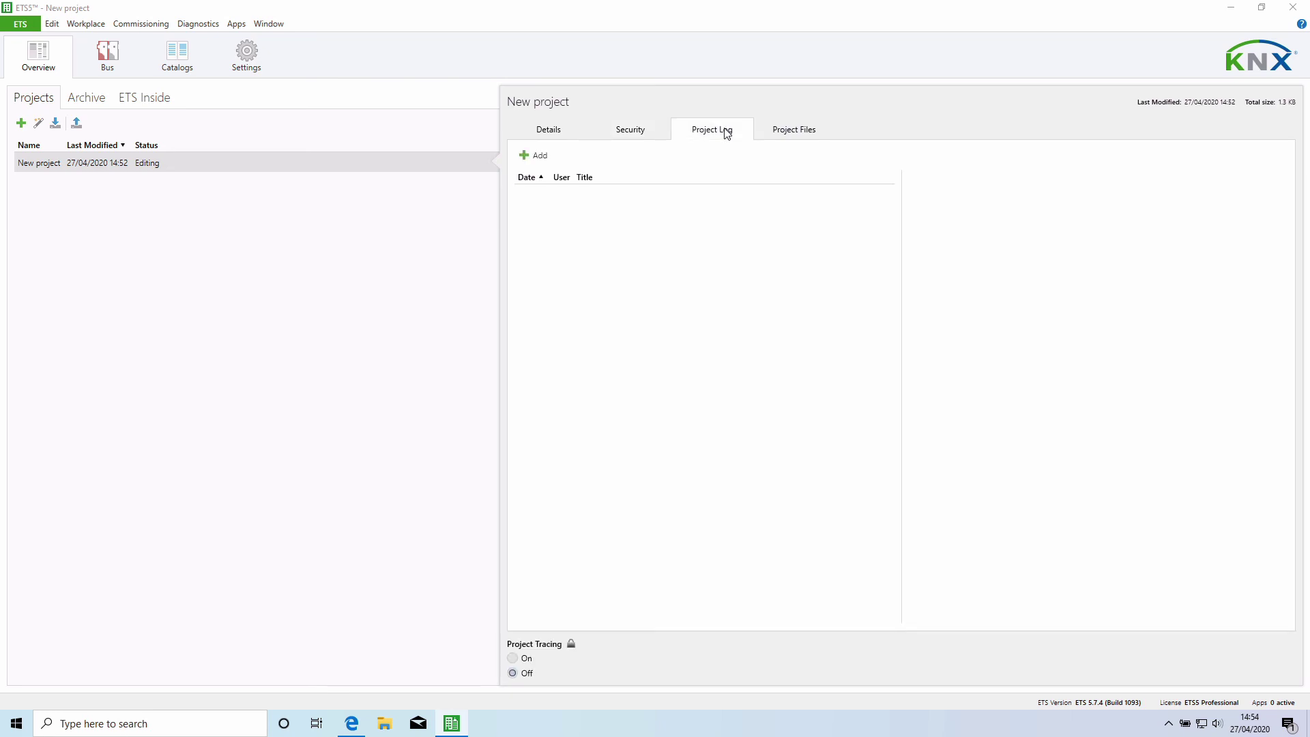
pyautogui.click(529, 156)
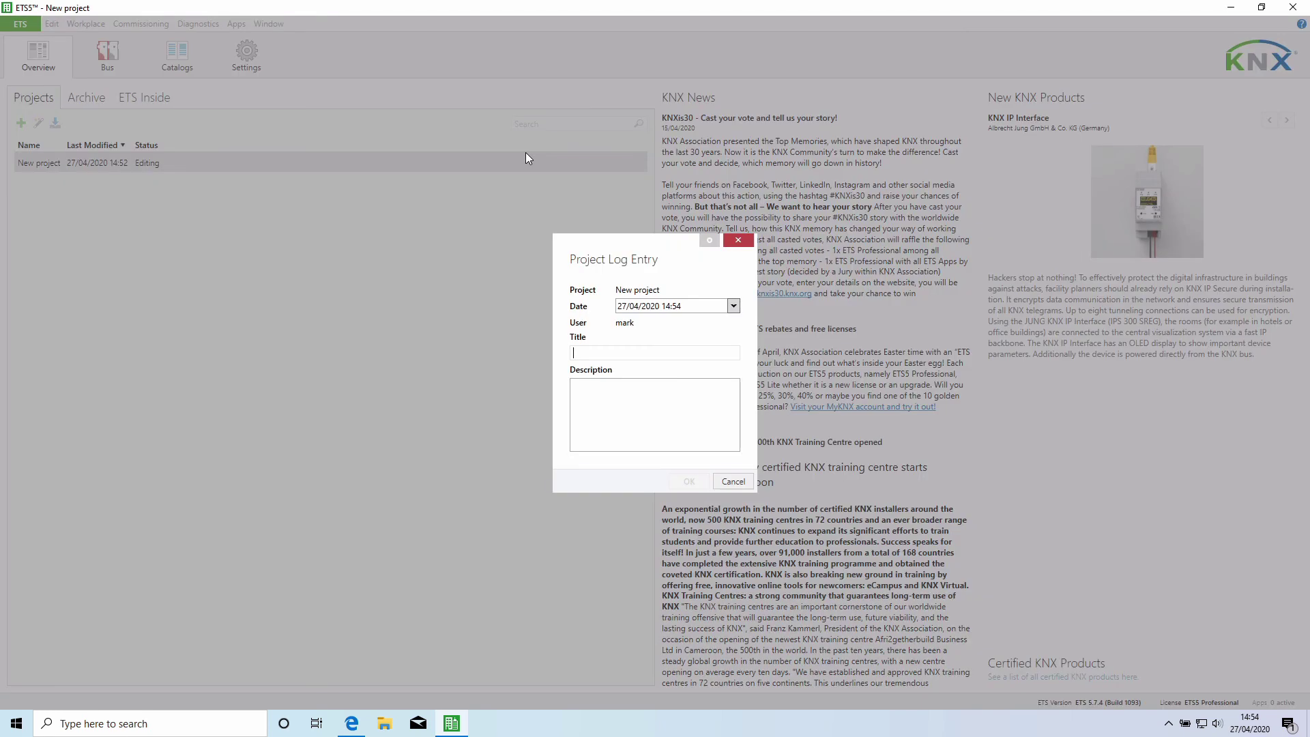
pyautogui.write('Created ')
pyautogui.write('d')
pyautogui.write(' a New Pro')
pyautogui.write('ject')
pyautogui.click(689, 482)
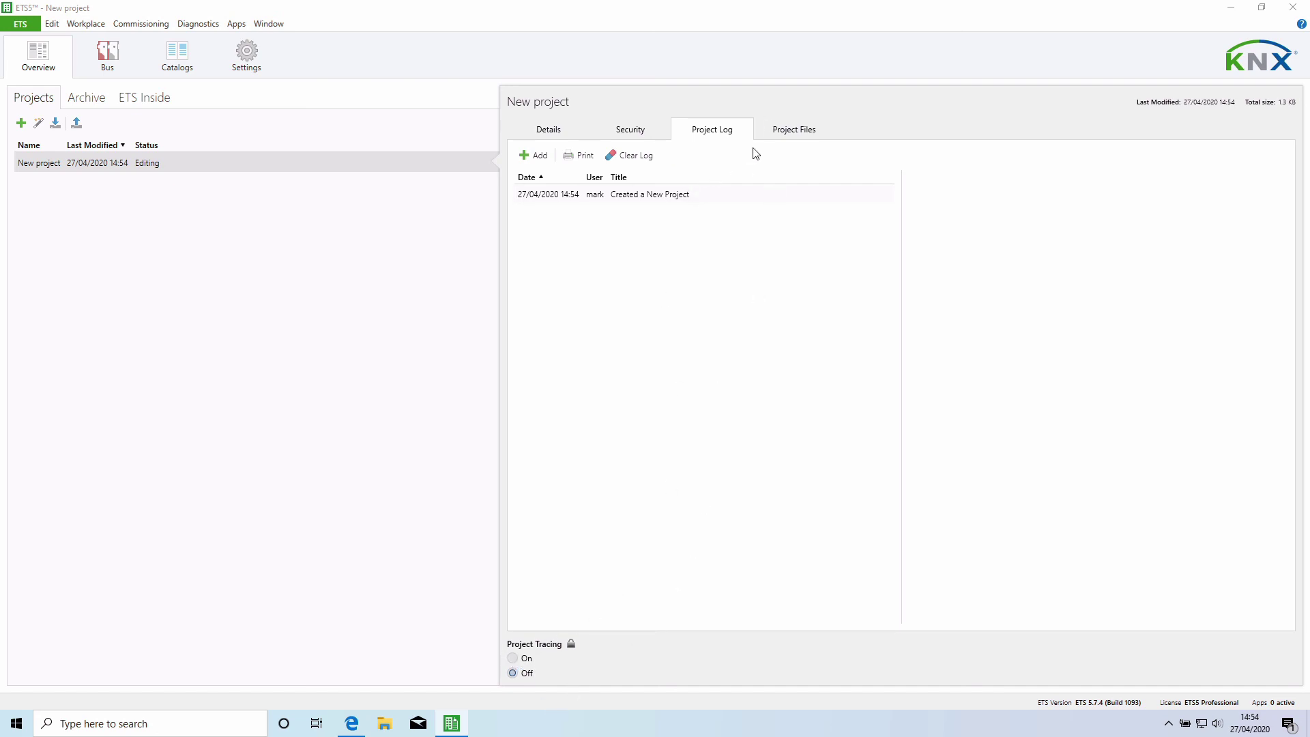
# Step: View the new project's project files, go back to its details and close the project information
pyautogui.click(803, 138)
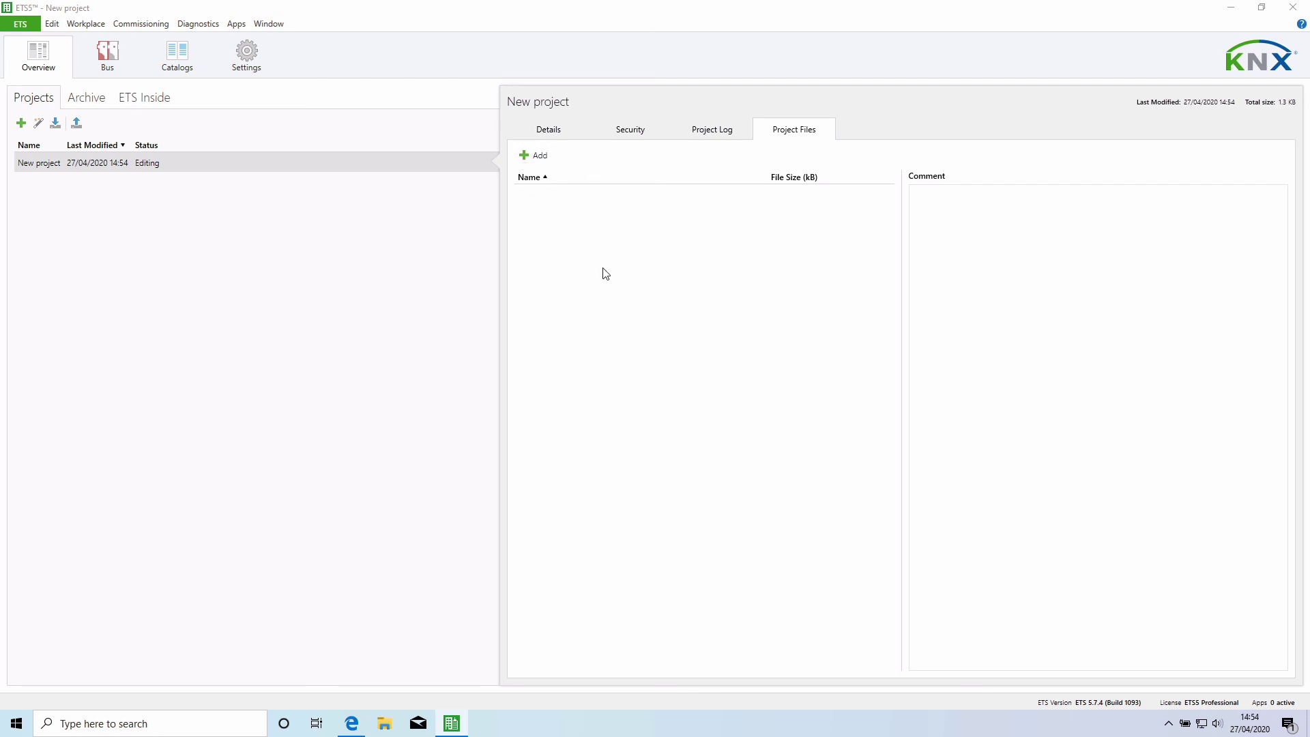
pyautogui.click(551, 131)
pyautogui.press('Escape')
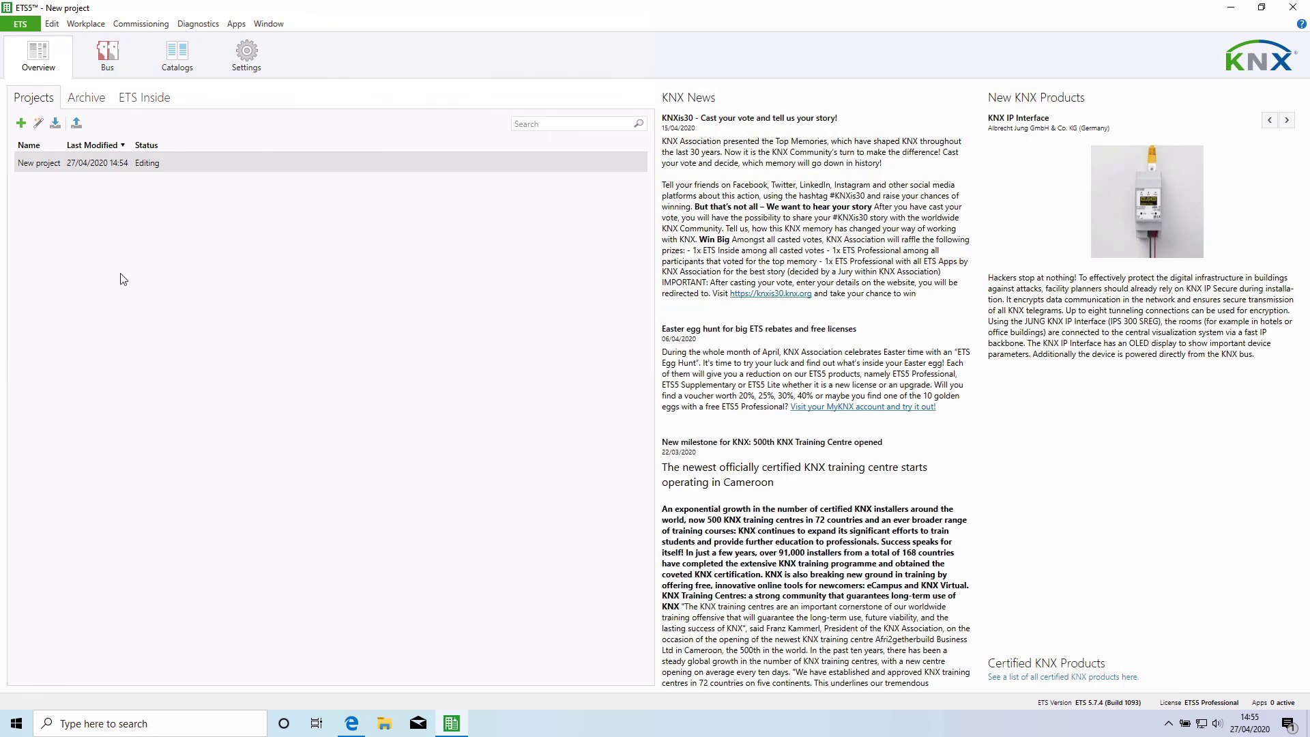
# Step: Open the export dialog for the new project to view the ETS project file options, and cancel it
pyautogui.click(52, 165)
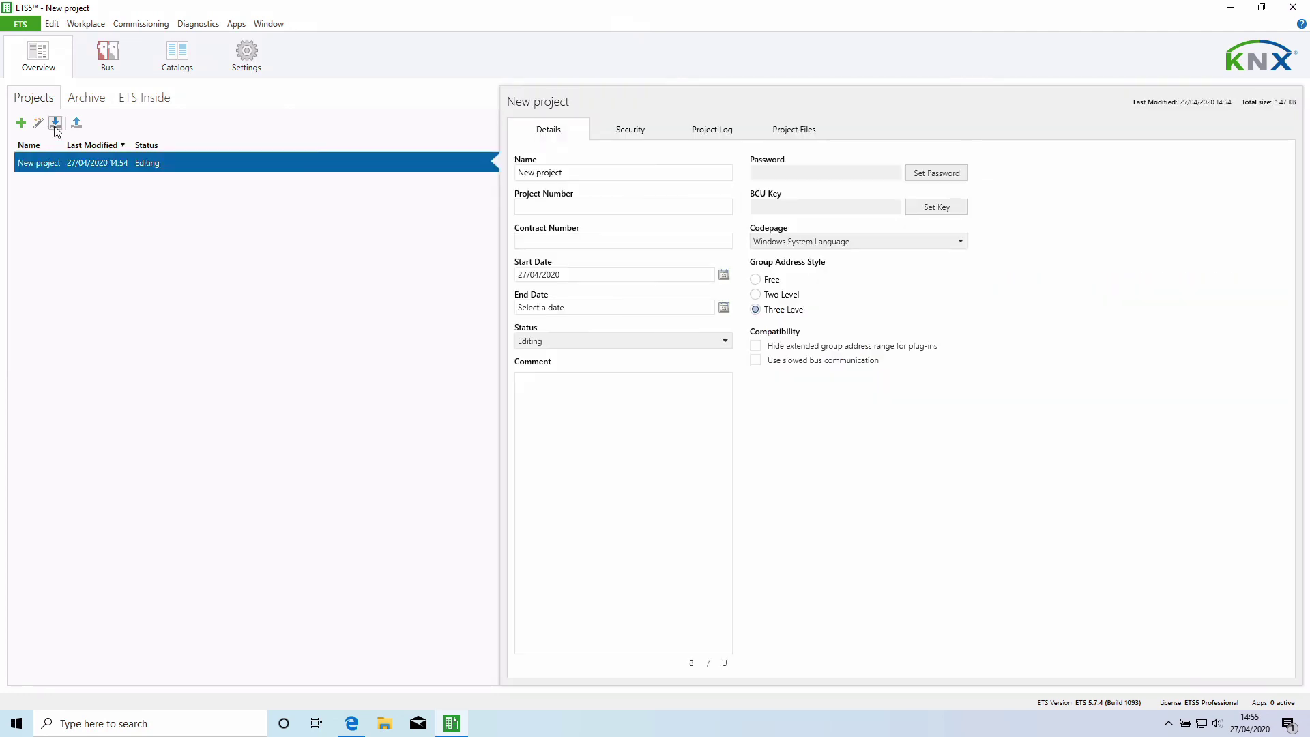
pyautogui.click(76, 124)
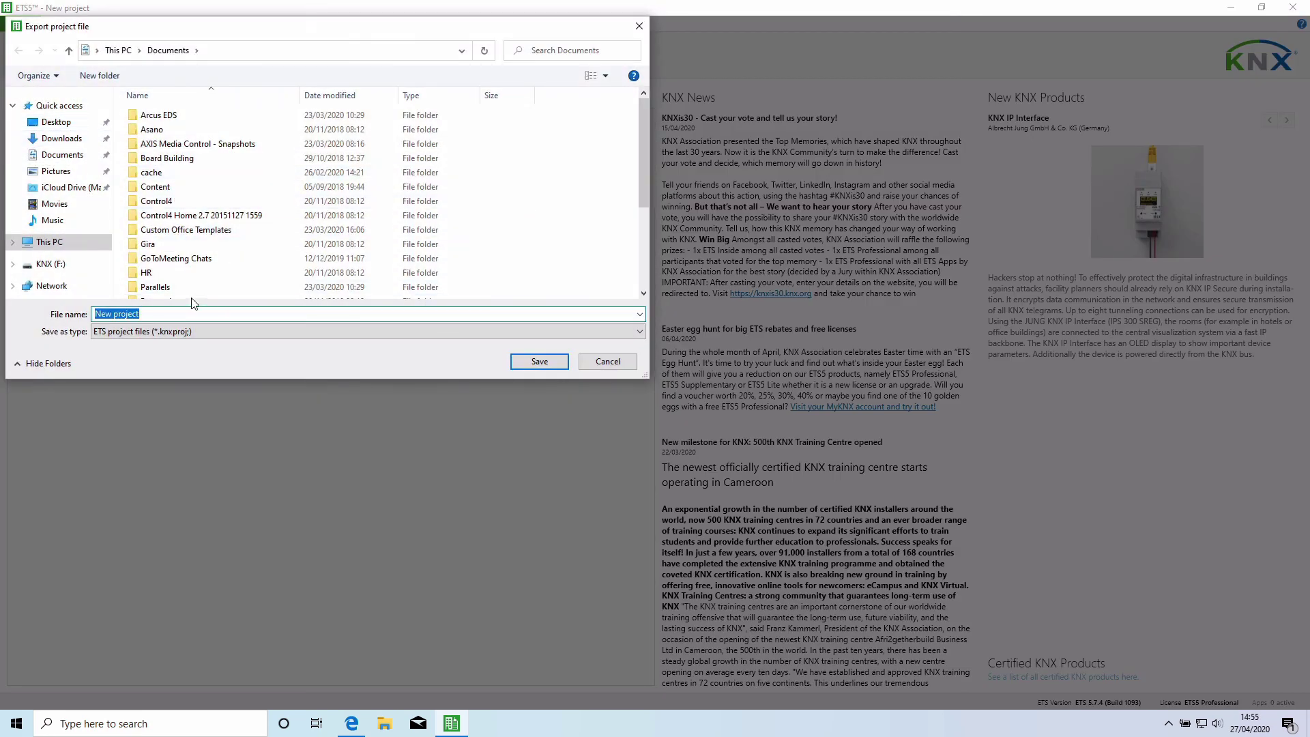
pyautogui.click(609, 363)
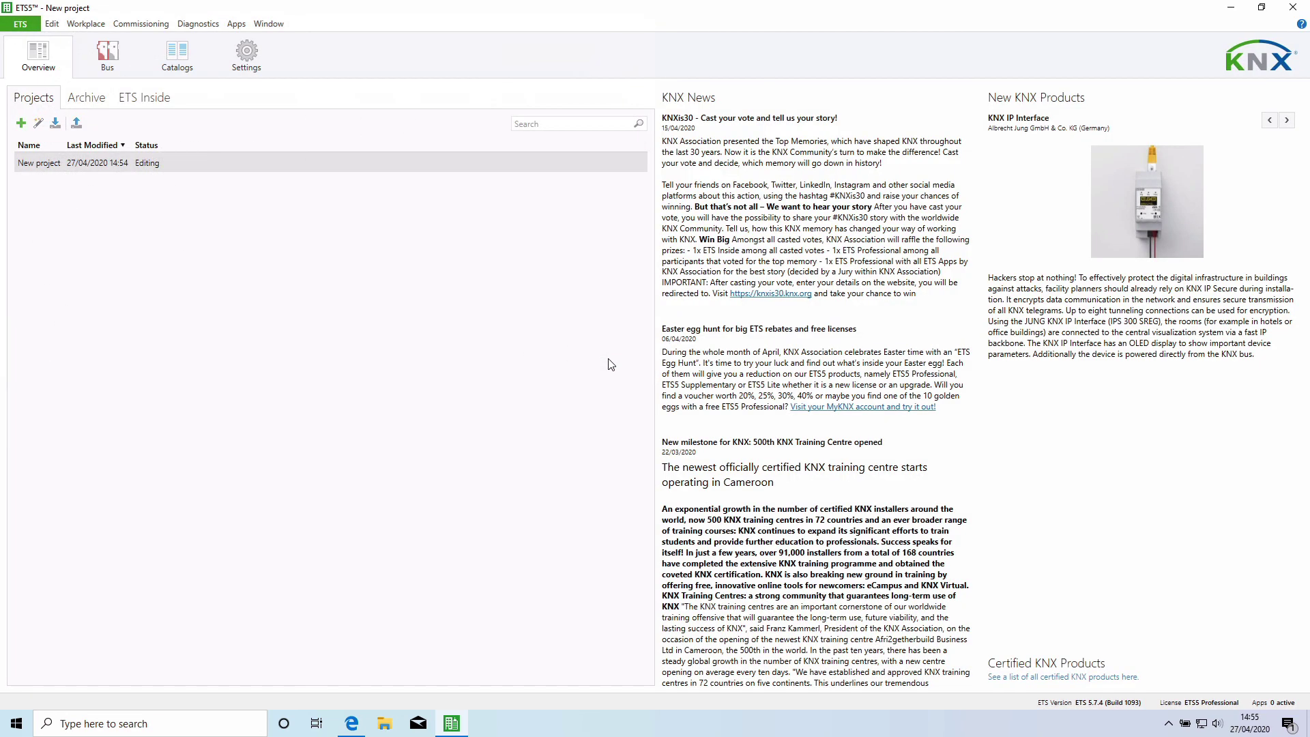